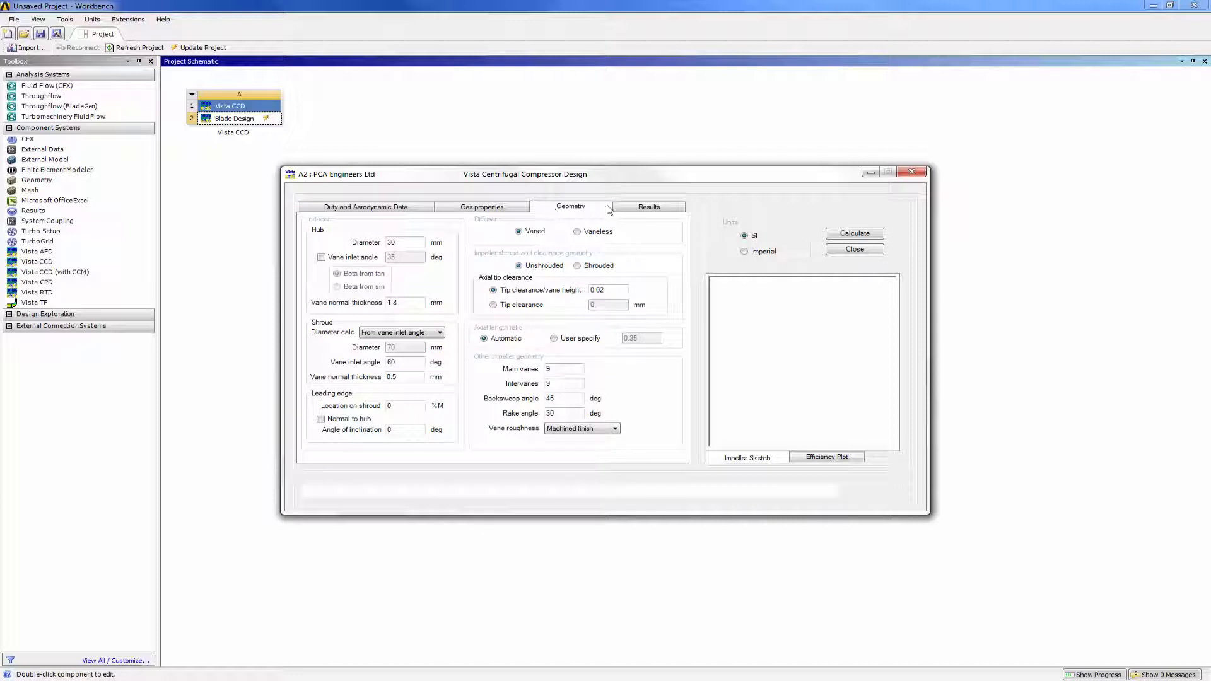
Step: Calculate the centrifugal compressor design from its current inputs and review the efficiency plot before closing the design dialog
{"action": "left_click", "coordinate": [641, 210]}
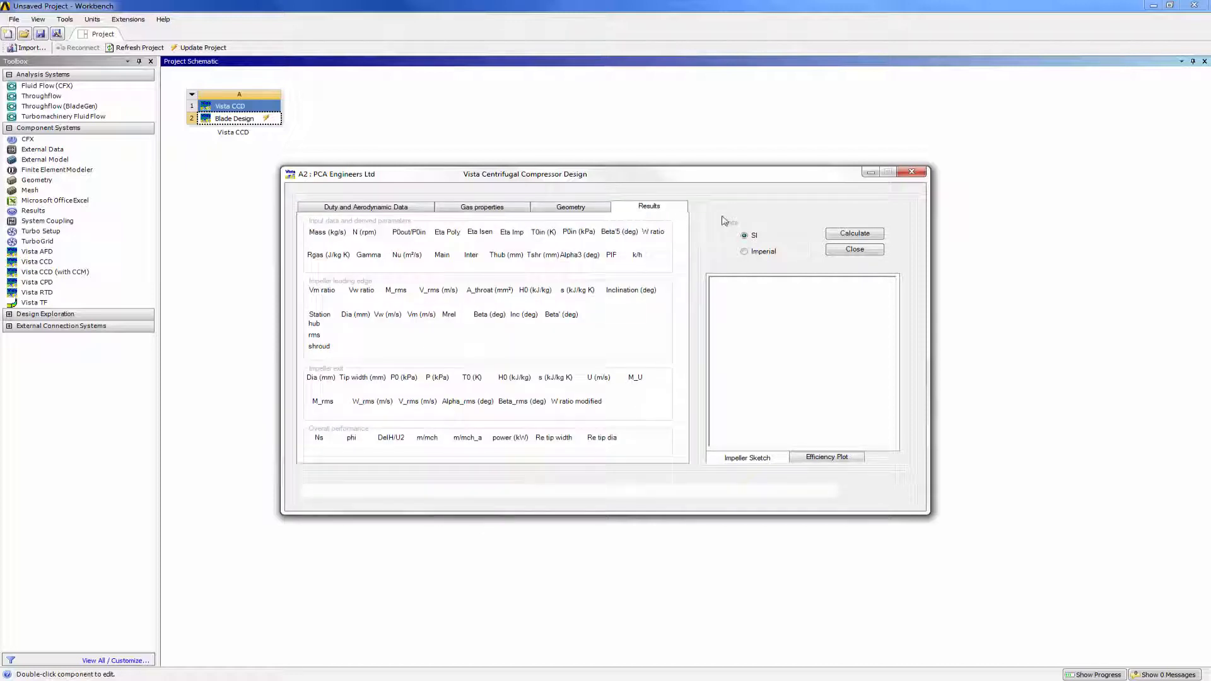
{"action": "left_click", "coordinate": [838, 234]}
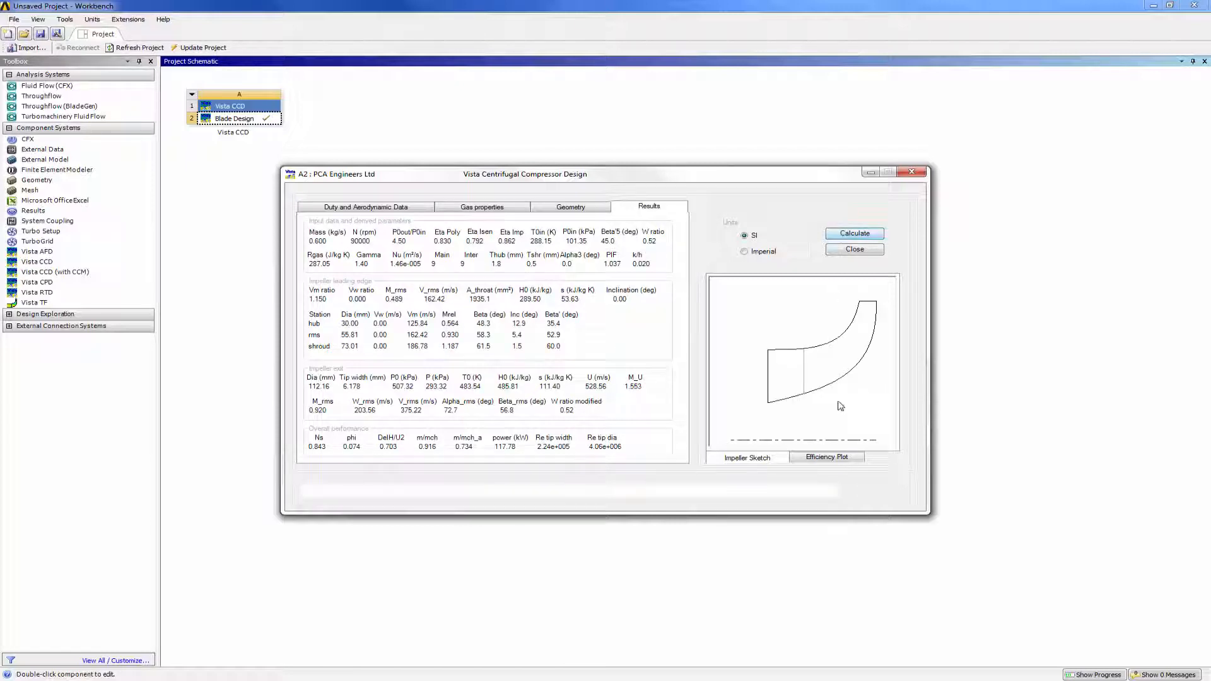
{"action": "left_click", "coordinate": [834, 458]}
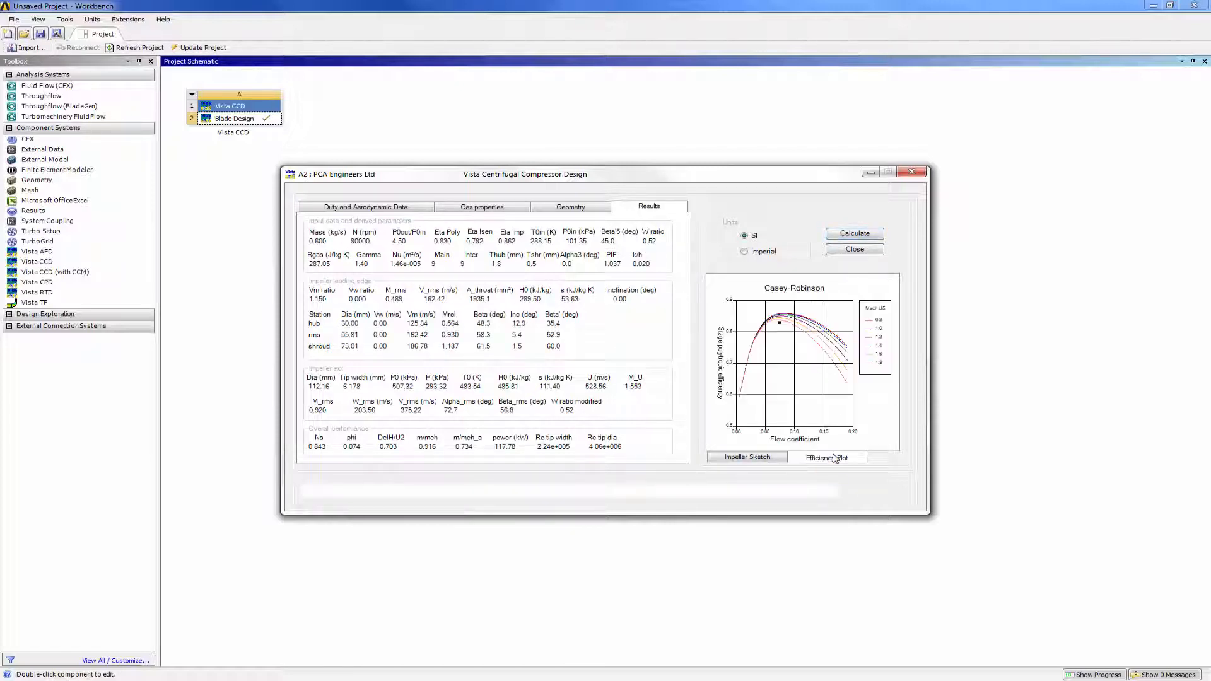
{"action": "left_click", "coordinate": [858, 251]}
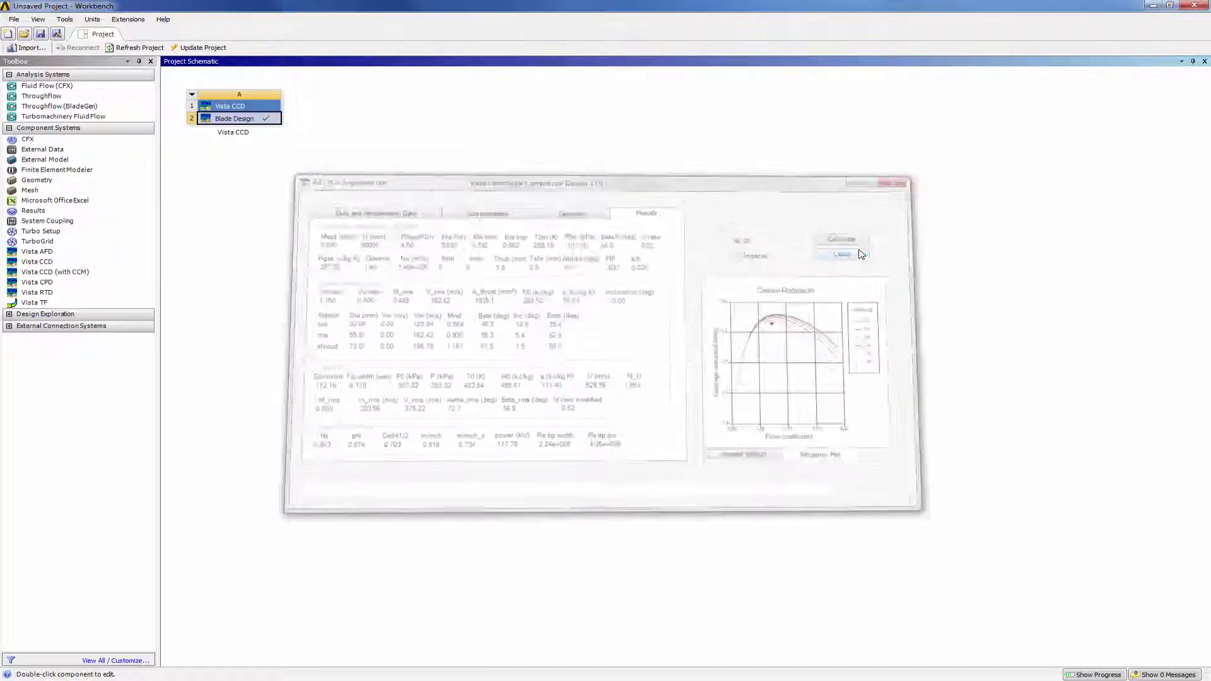
Step: Create the geometry and Turbomachinery Fluid Flow systems from the Vista CCD blade design, and open the geometry in DesignModeler
{"action": "right_click", "coordinate": [246, 122]}
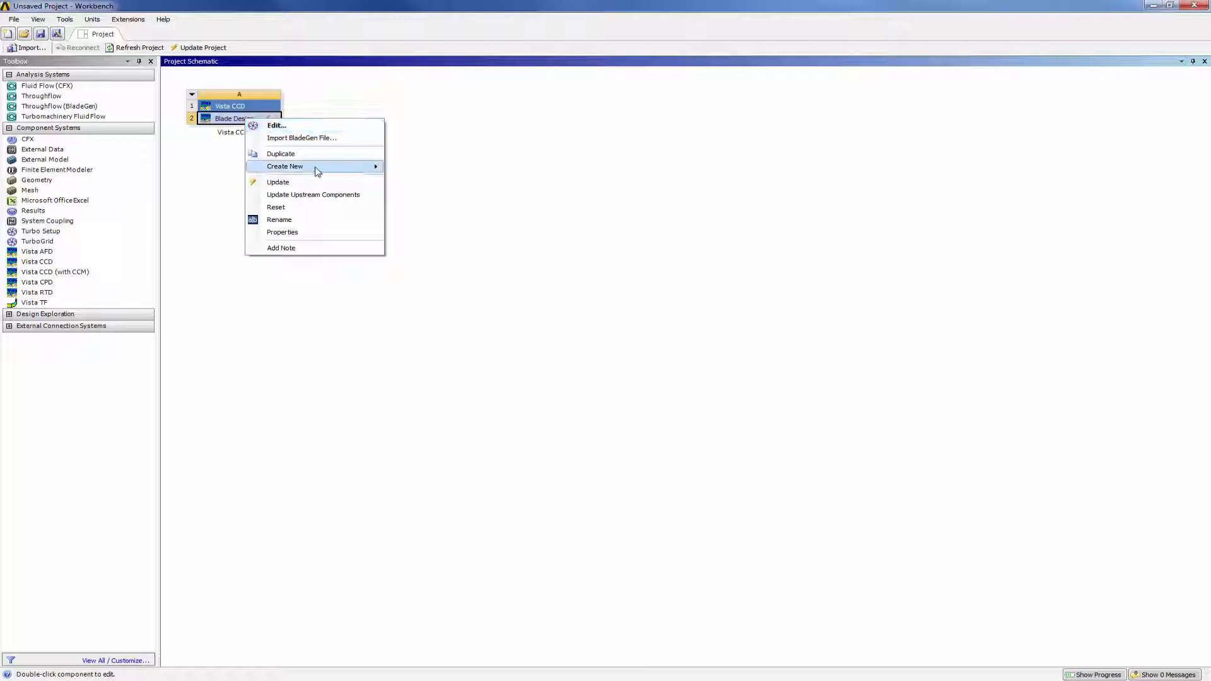
{"action": "mouse_move", "coordinate": [337, 172]}
{"action": "left_click", "coordinate": [442, 242]}
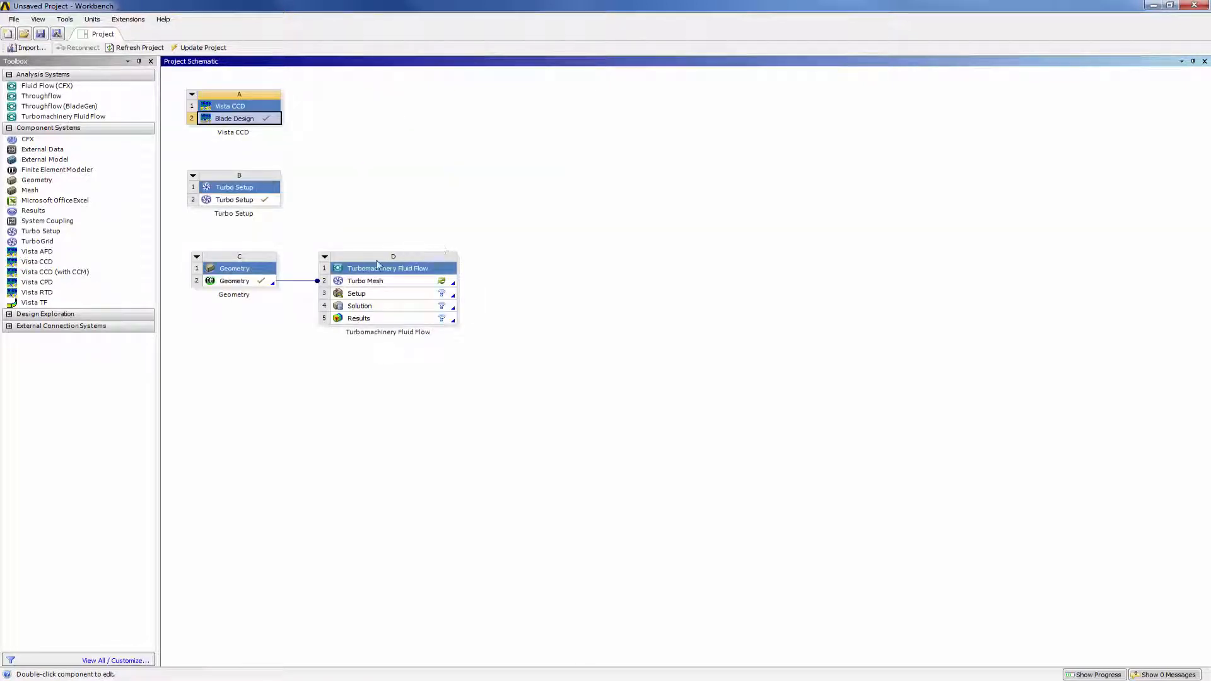
{"action": "double_click", "coordinate": [268, 287]}
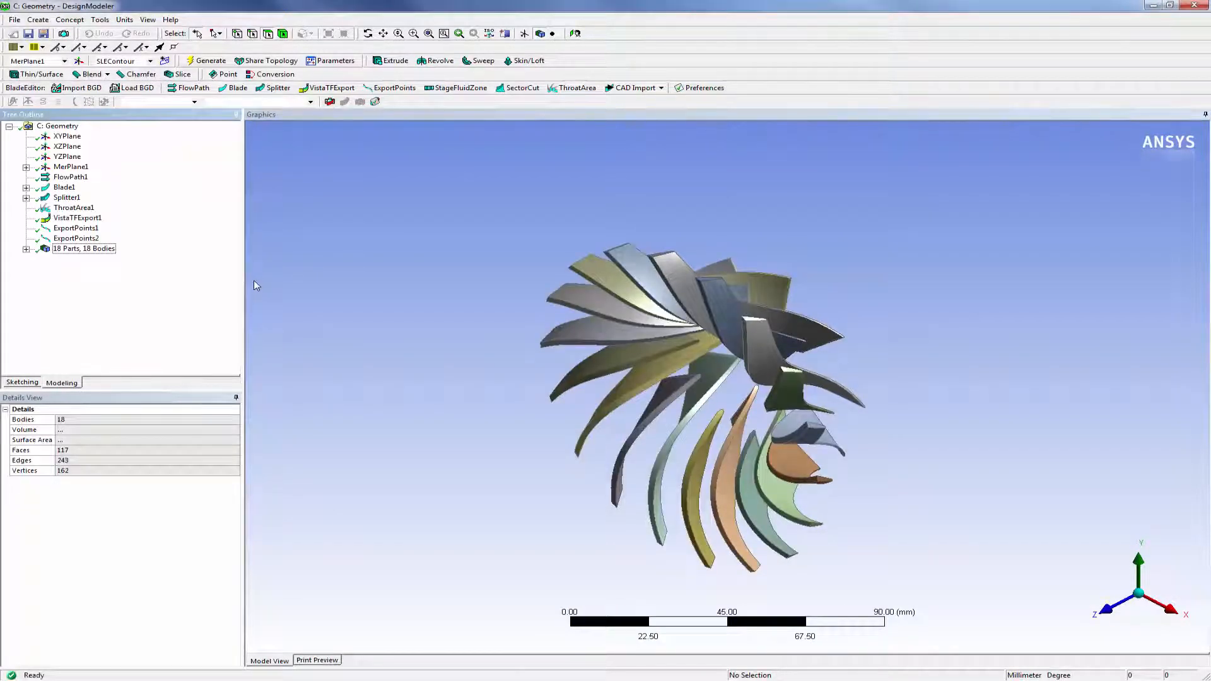
Step: Examine the impeller blades in 3D and review the details and layer definitions of FlowPath1
{"action": "left_click", "coordinate": [335, 284]}
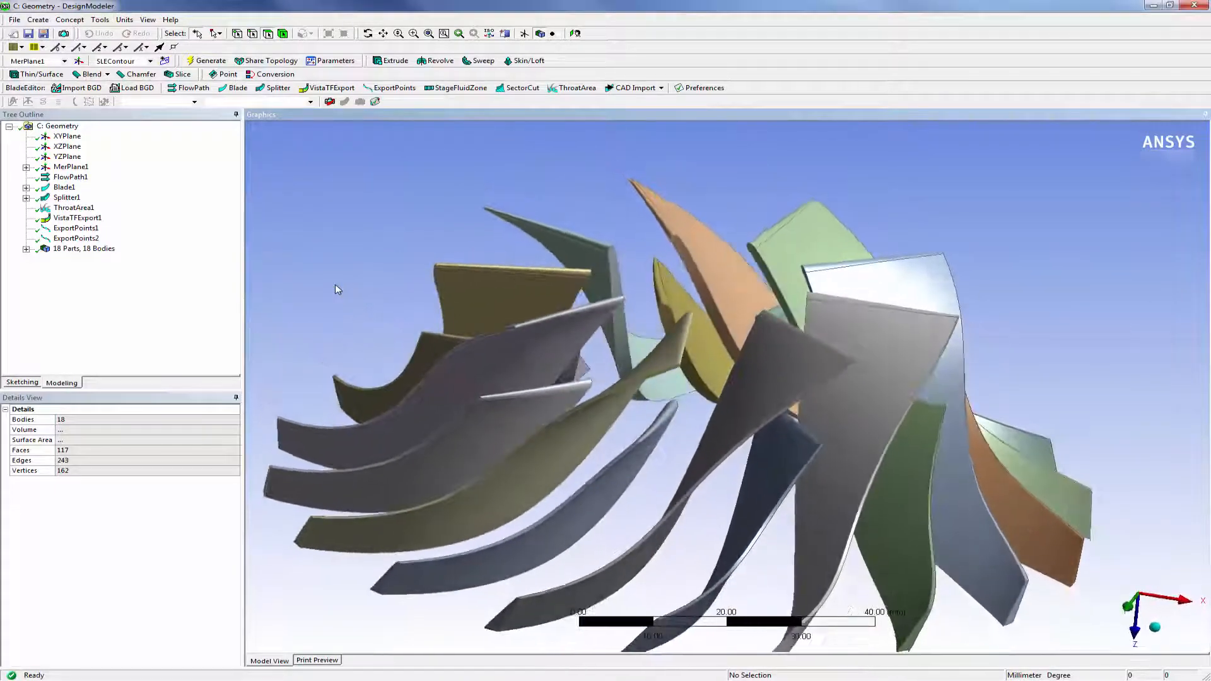
{"action": "left_click", "coordinate": [575, 34]}
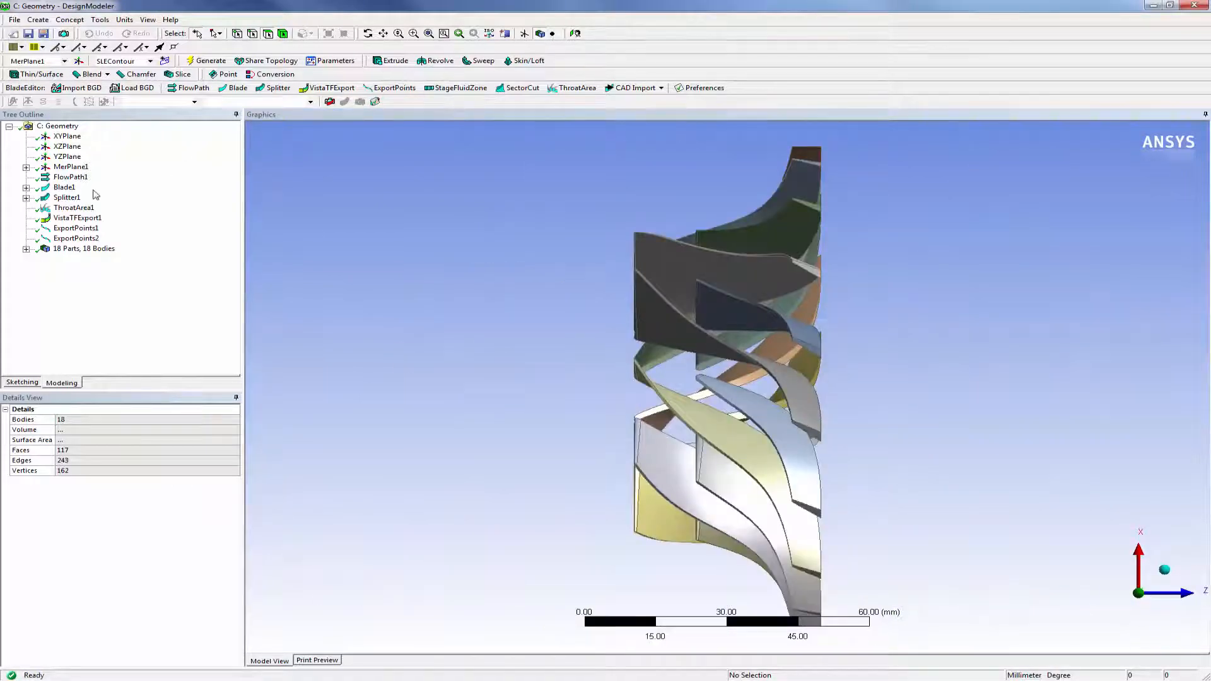
{"action": "left_click", "coordinate": [70, 177]}
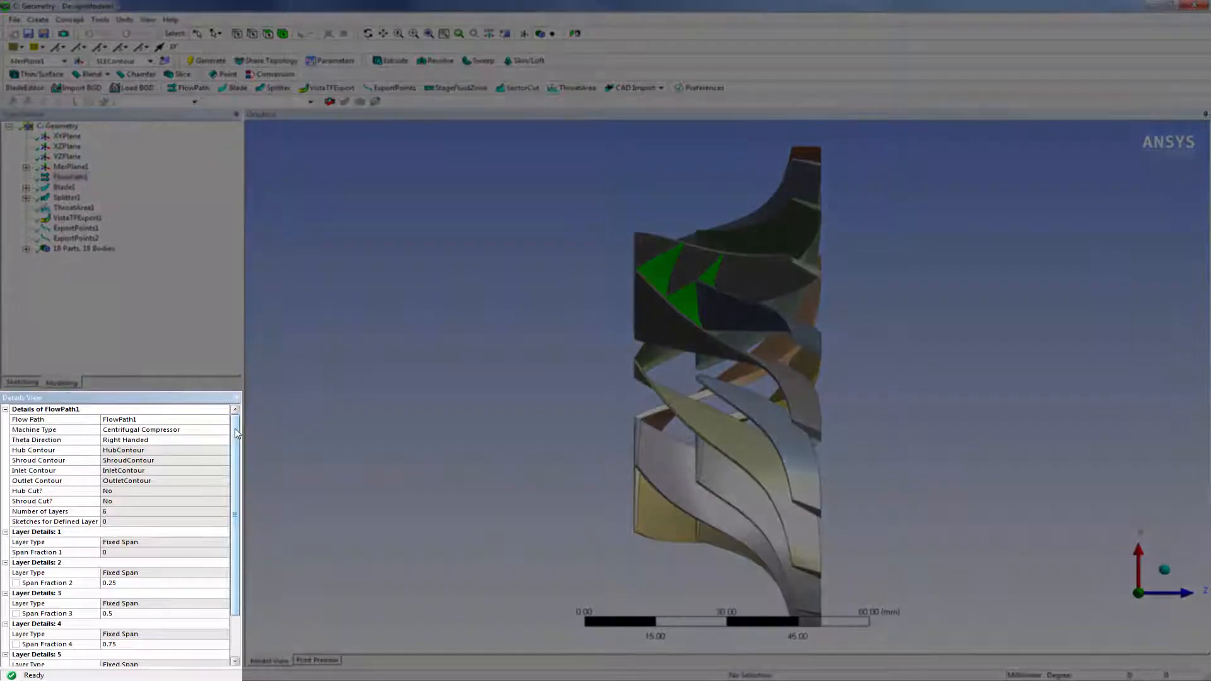
{"action": "left_click_drag", "start_coordinate": [238, 433], "coordinate": [237, 479]}
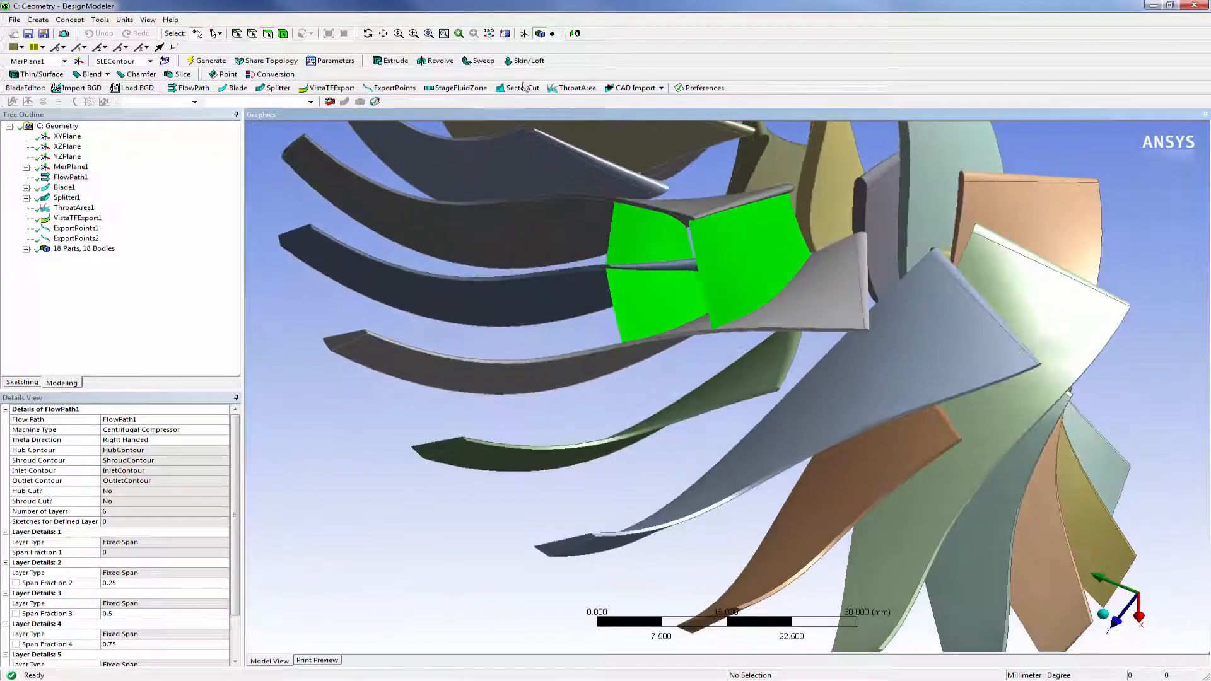
{"action": "left_click", "coordinate": [576, 33]}
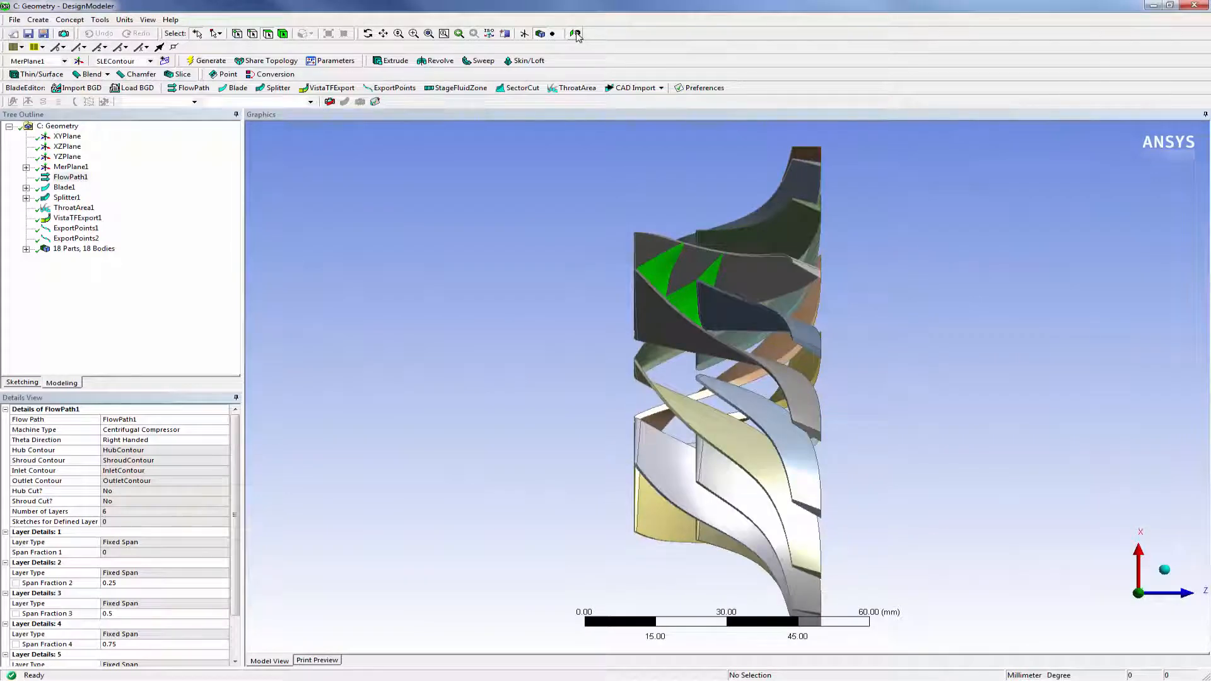
Step: Reshape the angle curve of Blade1_Camberline1, moving its second point to about (0.44, 21) and its fourth to about (2.0, 42)
{"action": "left_click", "coordinate": [63, 187]}
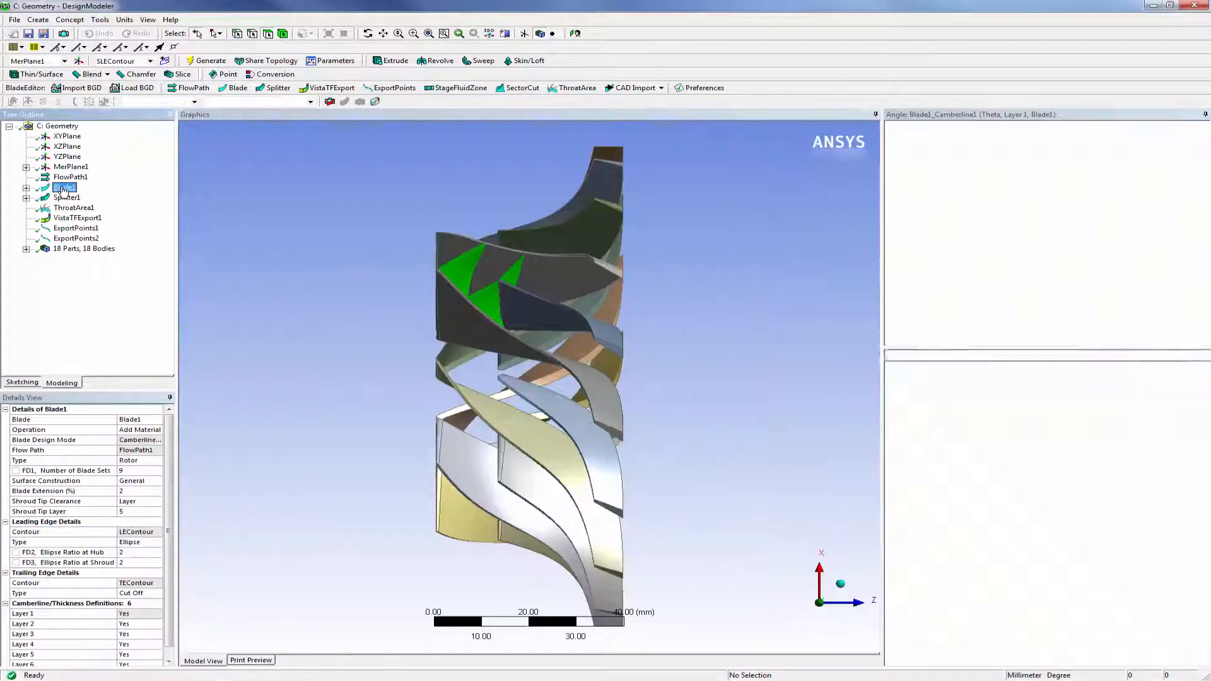
{"action": "left_click", "coordinate": [26, 187]}
{"action": "left_click", "coordinate": [75, 198]}
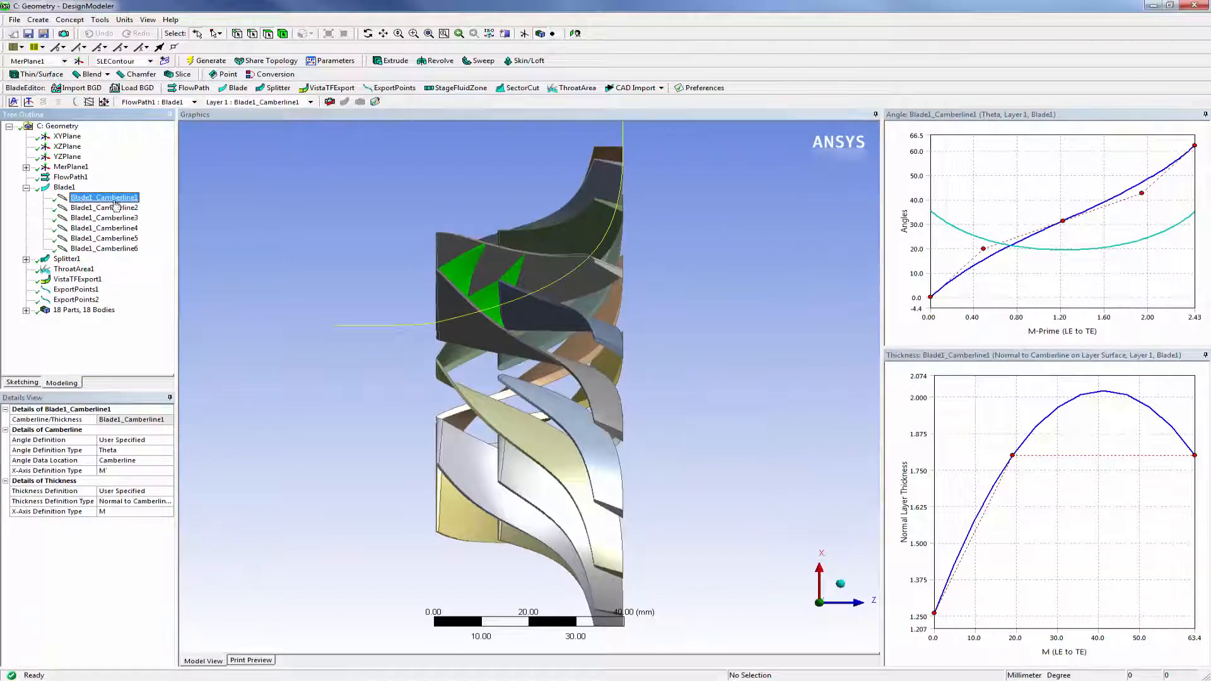
{"action": "left_click", "coordinate": [984, 251]}
{"action": "left_click_drag", "start_coordinate": [983, 250], "coordinate": [978, 245]}
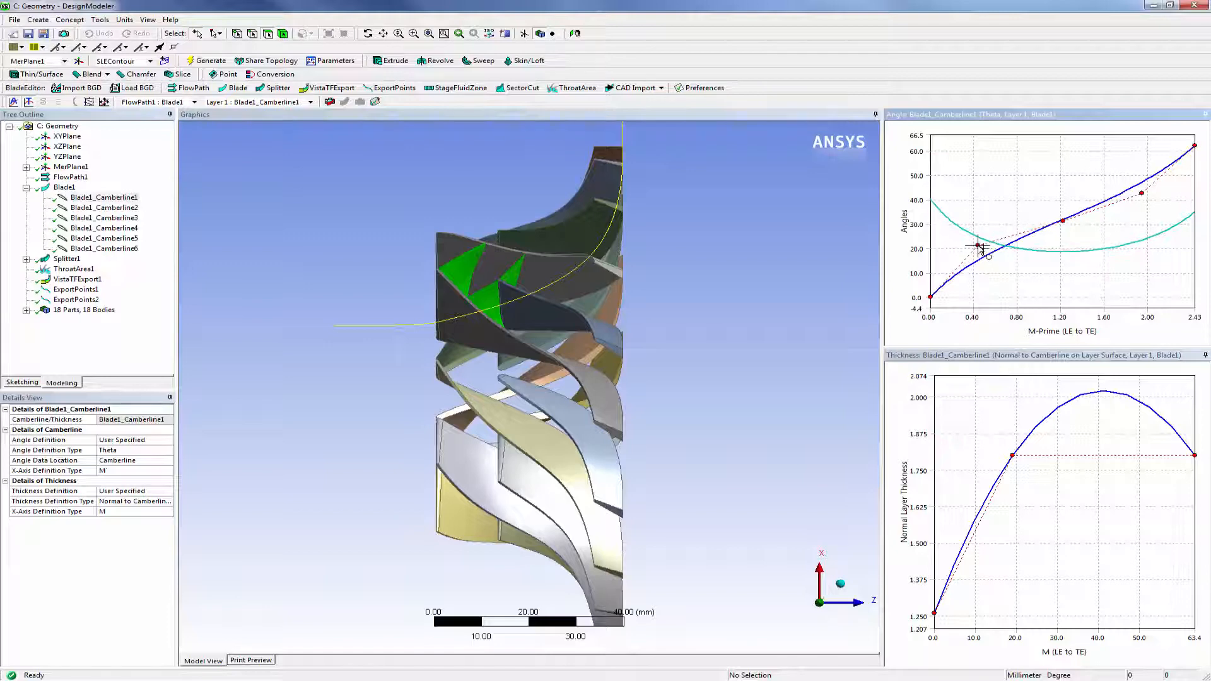
{"action": "left_click_drag", "start_coordinate": [1141, 194], "coordinate": [1148, 197]}
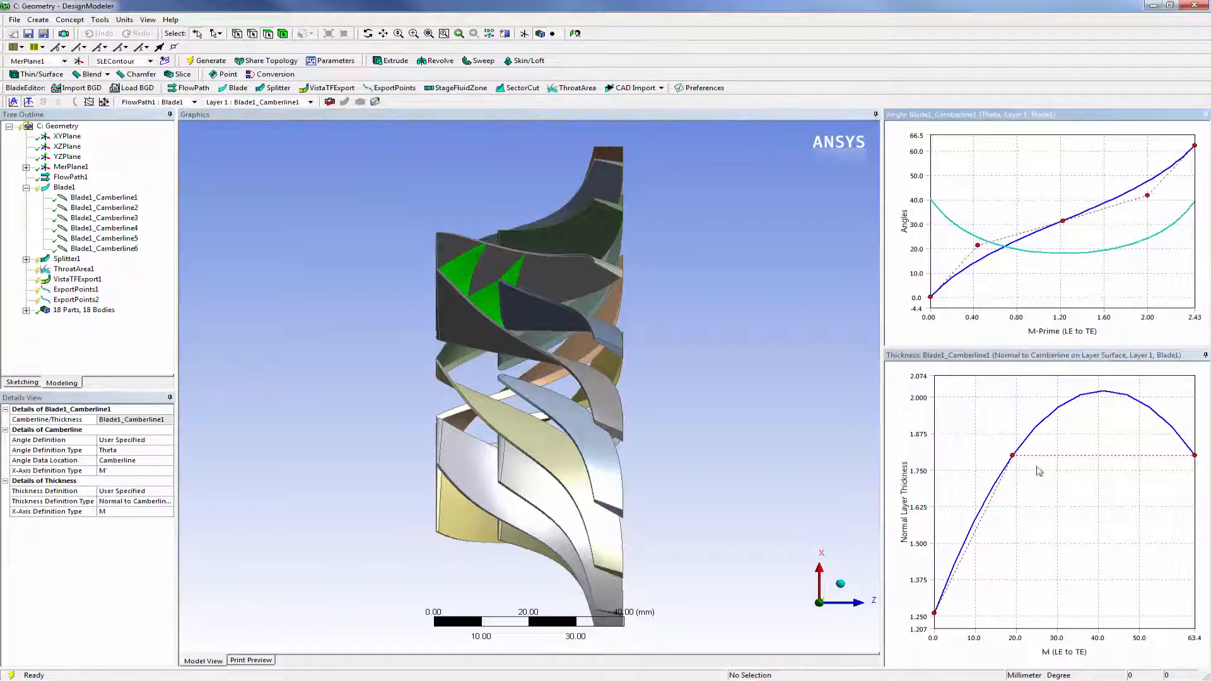
Step: Move the middle thickness point of Blade1_Camberline1 to about M 18 at thickness 1.8, and regenerate the model
{"action": "left_click_drag", "start_coordinate": [1012, 456], "coordinate": [1007, 456]}
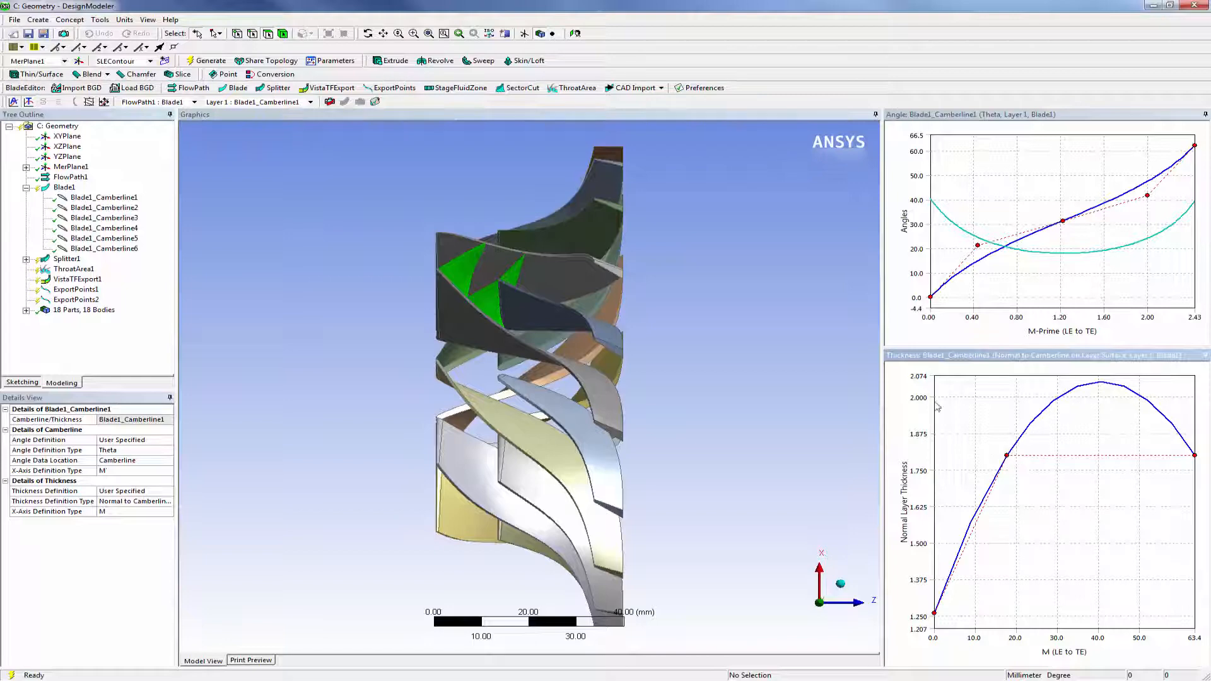
{"action": "left_click", "coordinate": [211, 61]}
{"action": "left_click", "coordinate": [26, 188]}
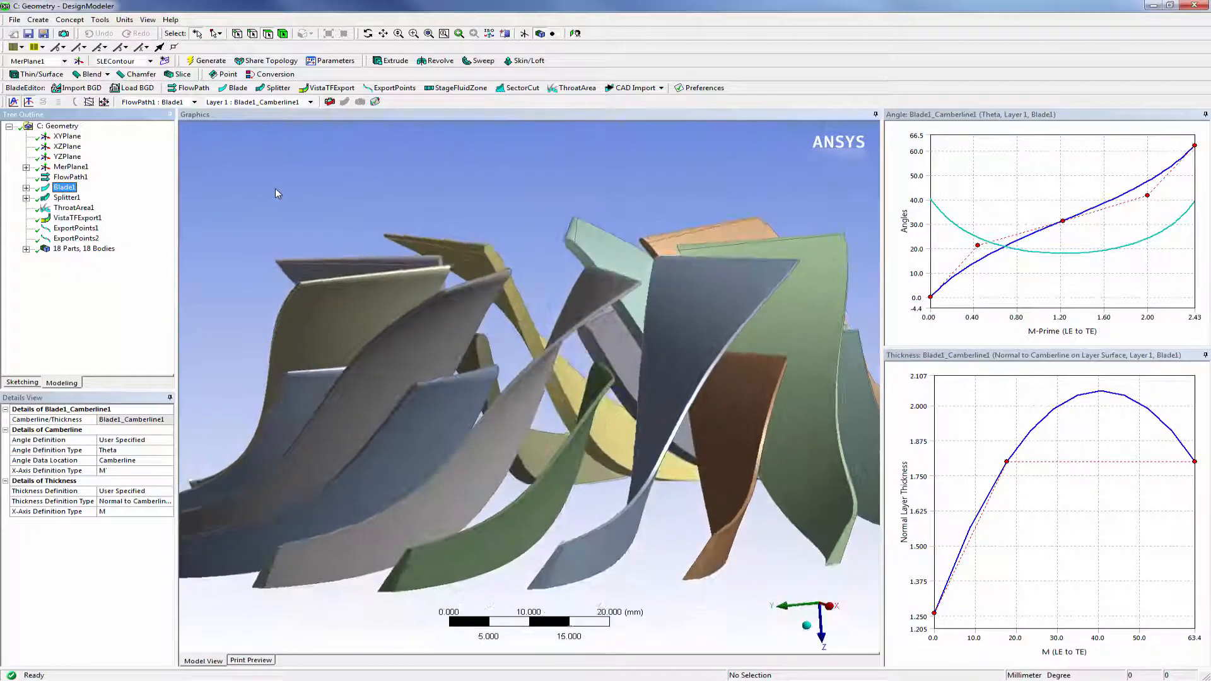
Step: Examine the Splitter1 definition and the export point curves of the main blade and the splitter
{"action": "left_click", "coordinate": [574, 34]}
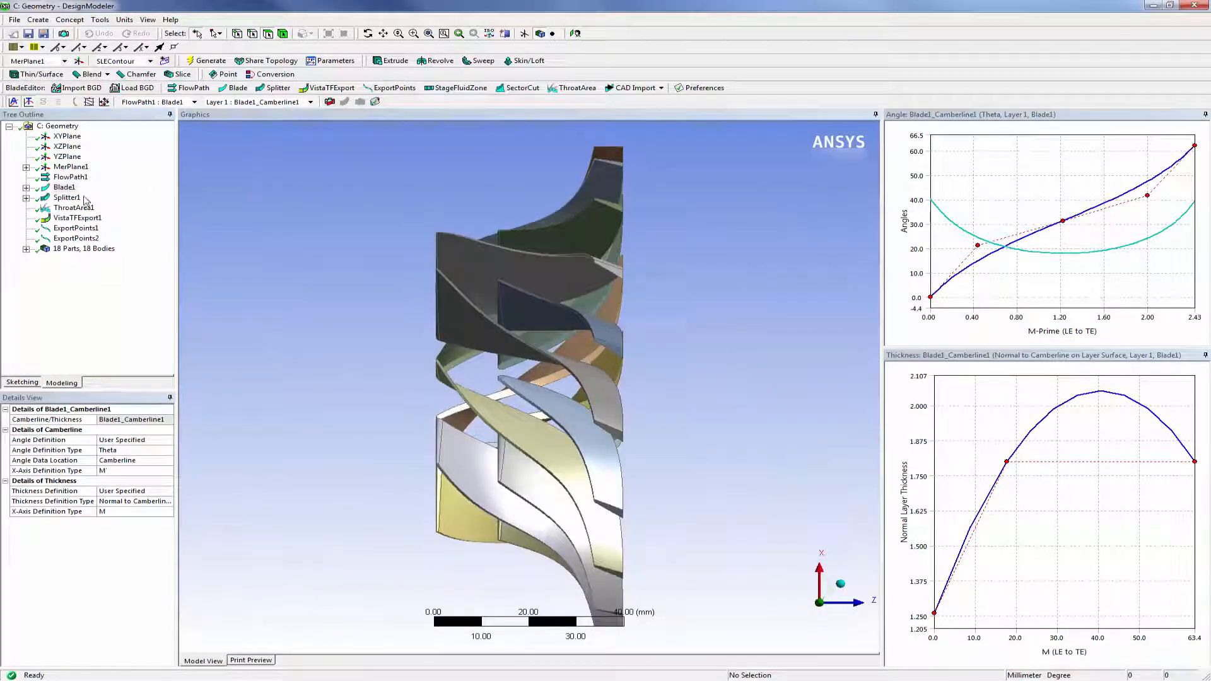
{"action": "left_click", "coordinate": [67, 197]}
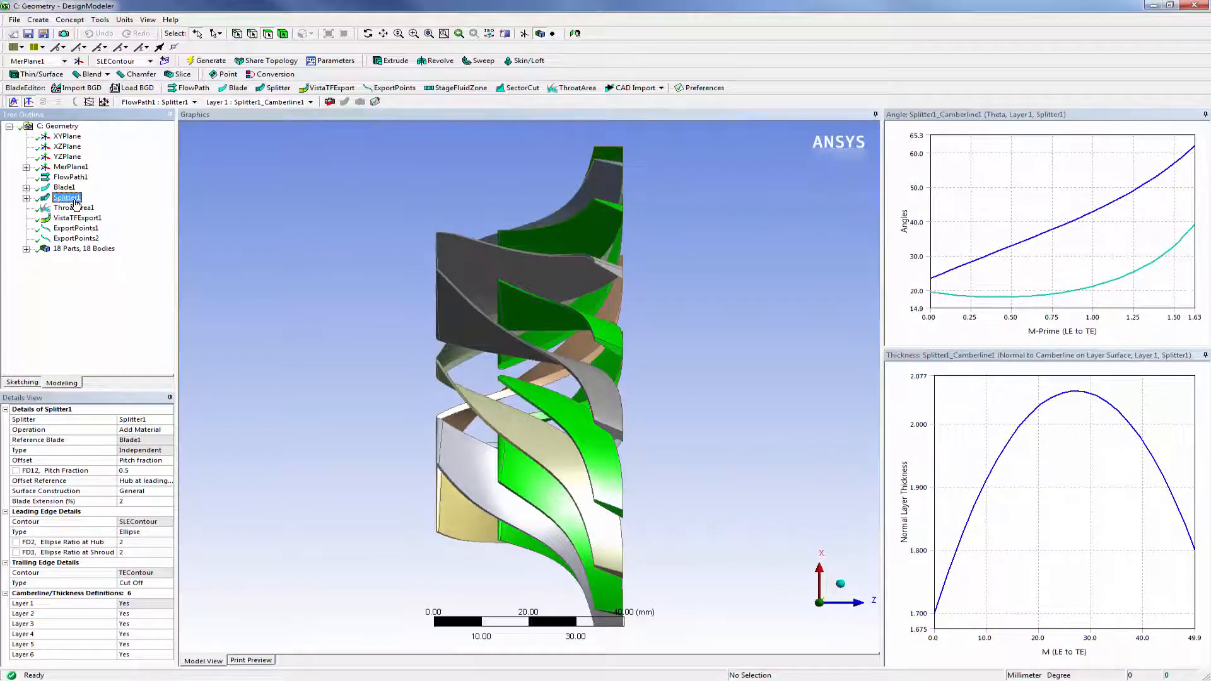
{"action": "left_click", "coordinate": [75, 229]}
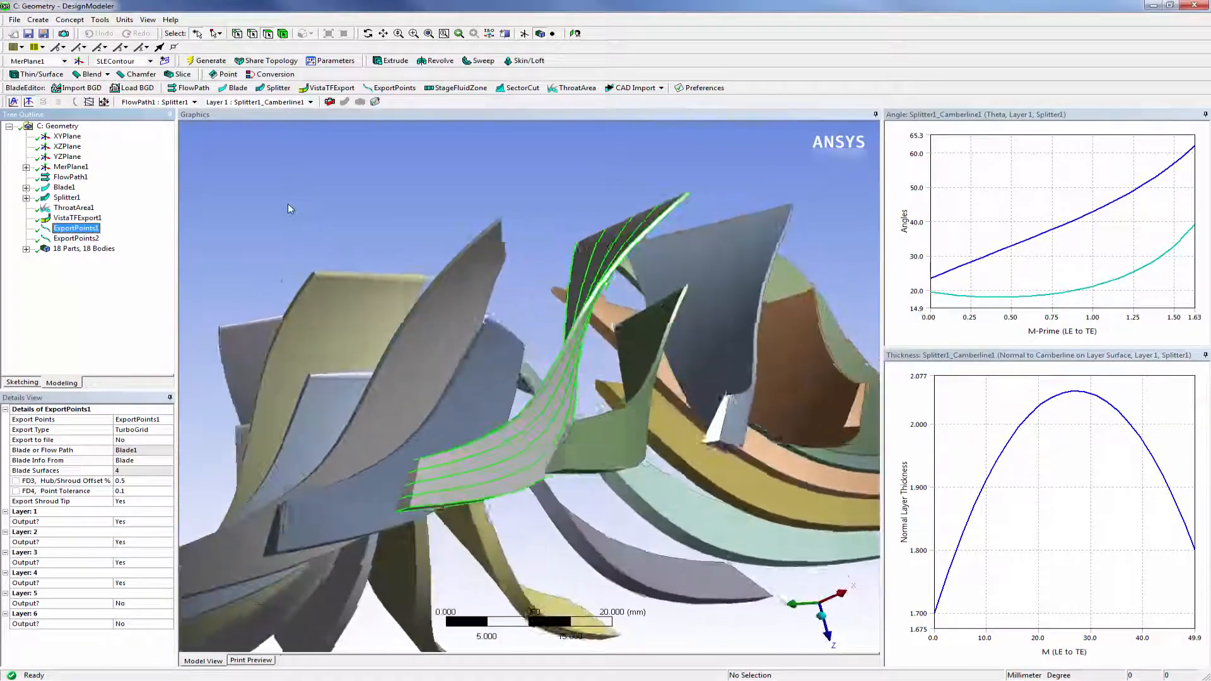
{"action": "left_click", "coordinate": [93, 239]}
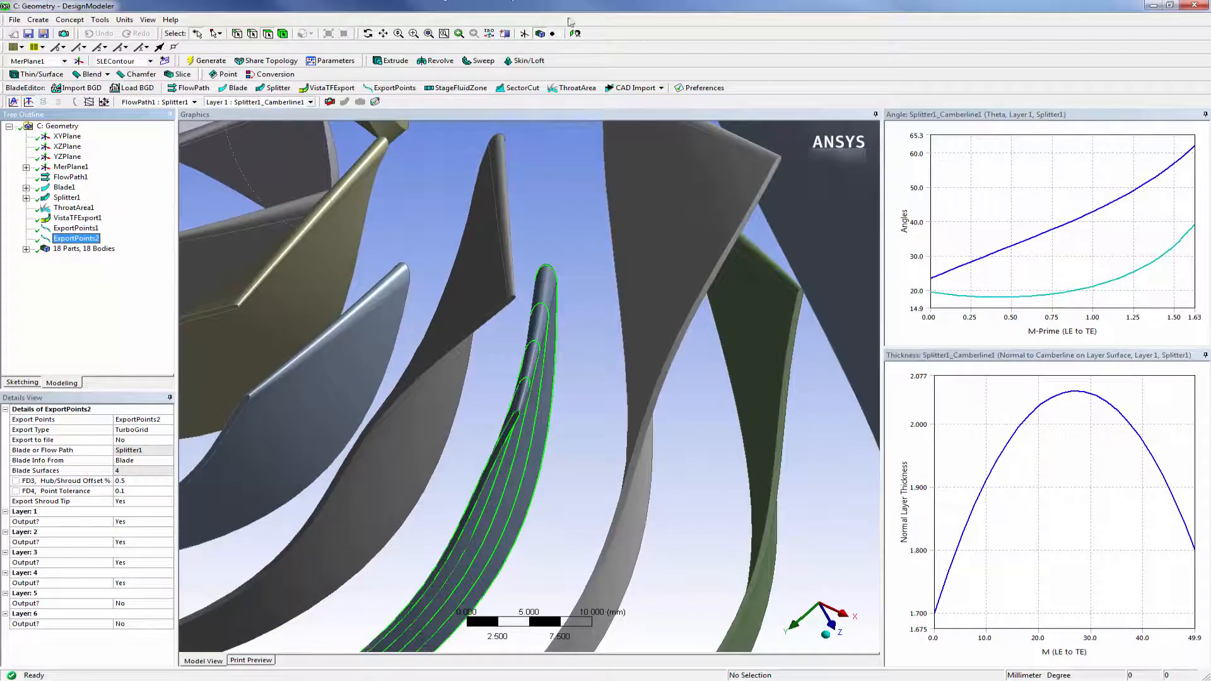
{"action": "left_click", "coordinate": [579, 33]}
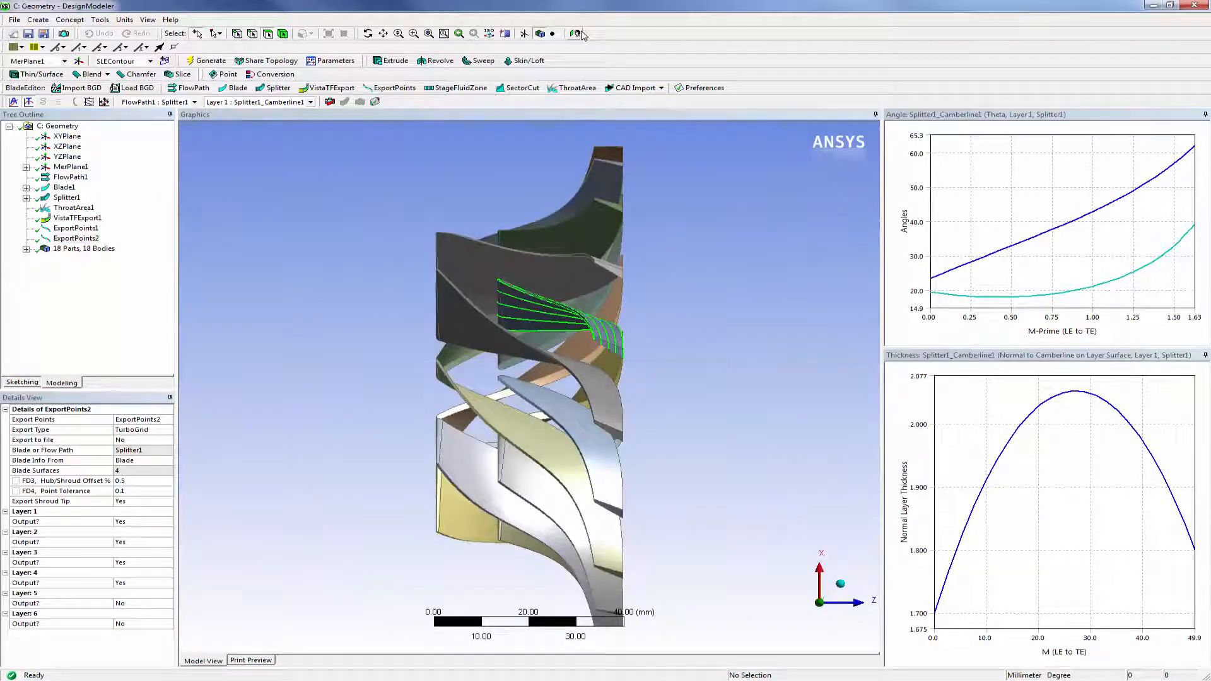
Step: Create a stage fluid zone using FlowPath1 as its flow path, generate it and inspect the resulting fluid body
{"action": "left_click", "coordinate": [457, 88]}
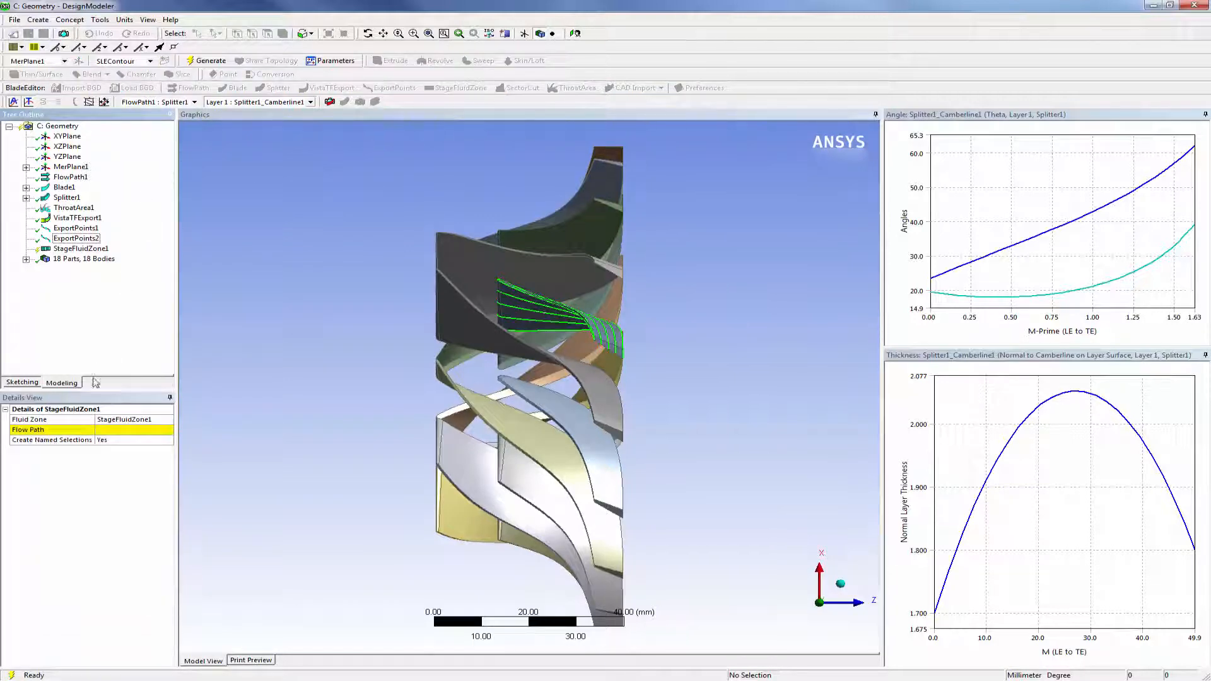
{"action": "left_click", "coordinate": [82, 431]}
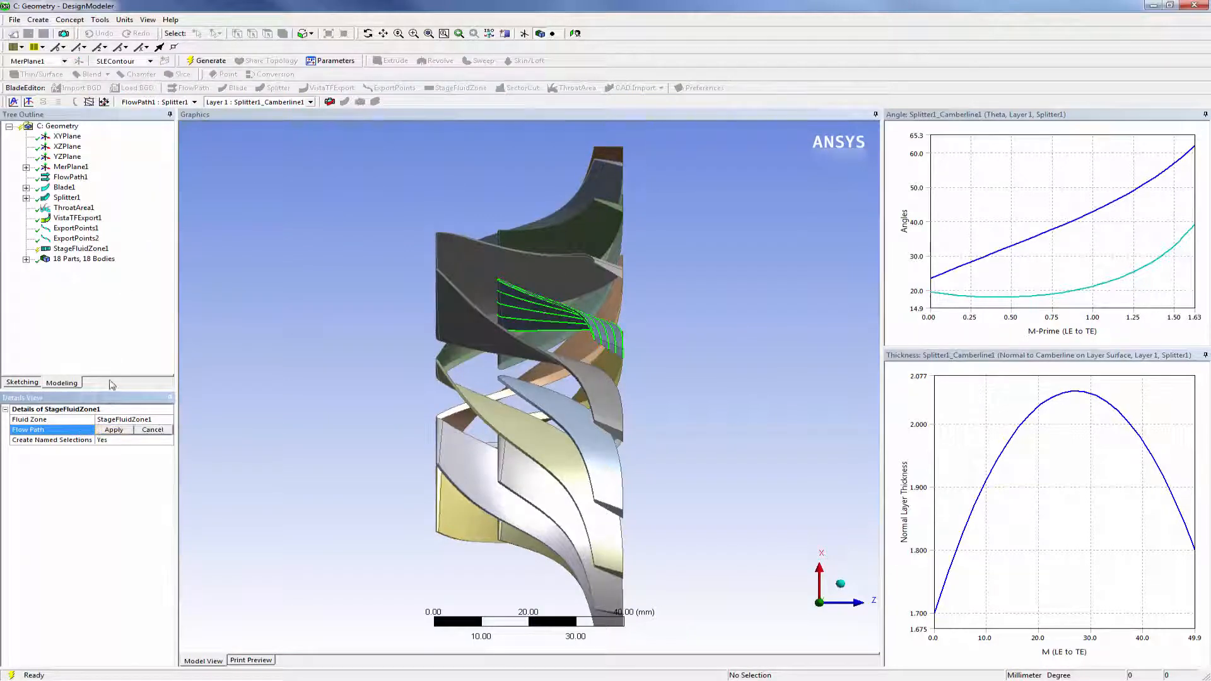
{"action": "left_click", "coordinate": [70, 177]}
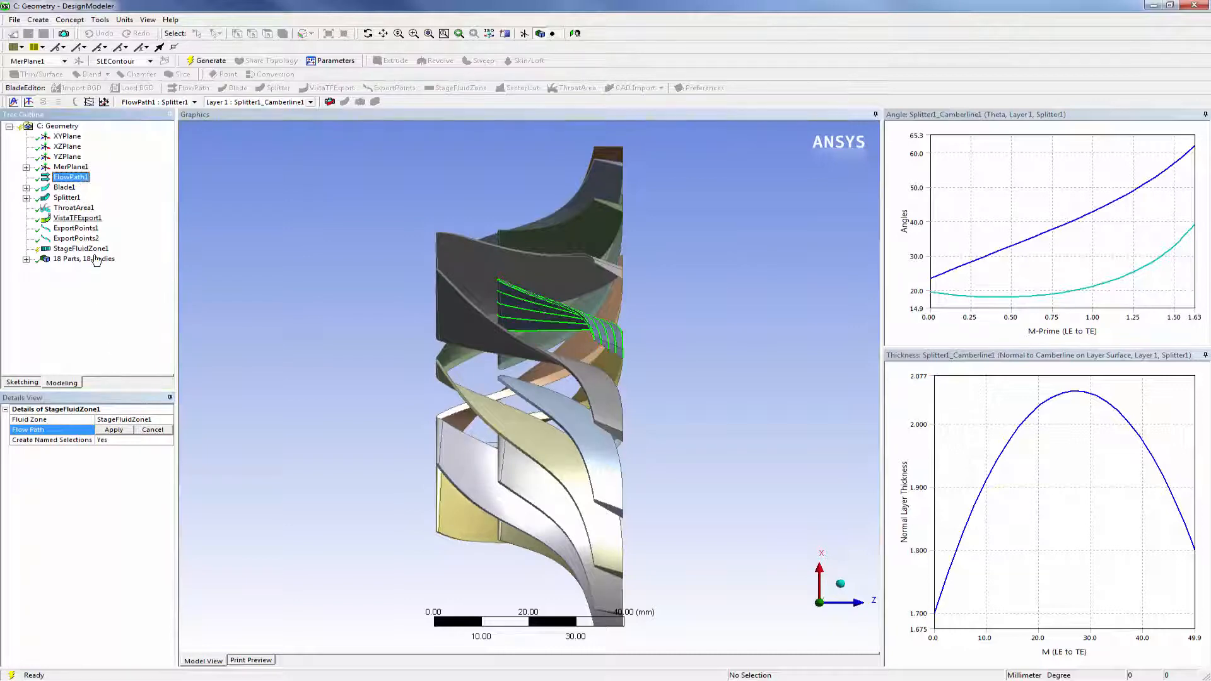
{"action": "left_click", "coordinate": [113, 430]}
{"action": "left_click", "coordinate": [210, 62]}
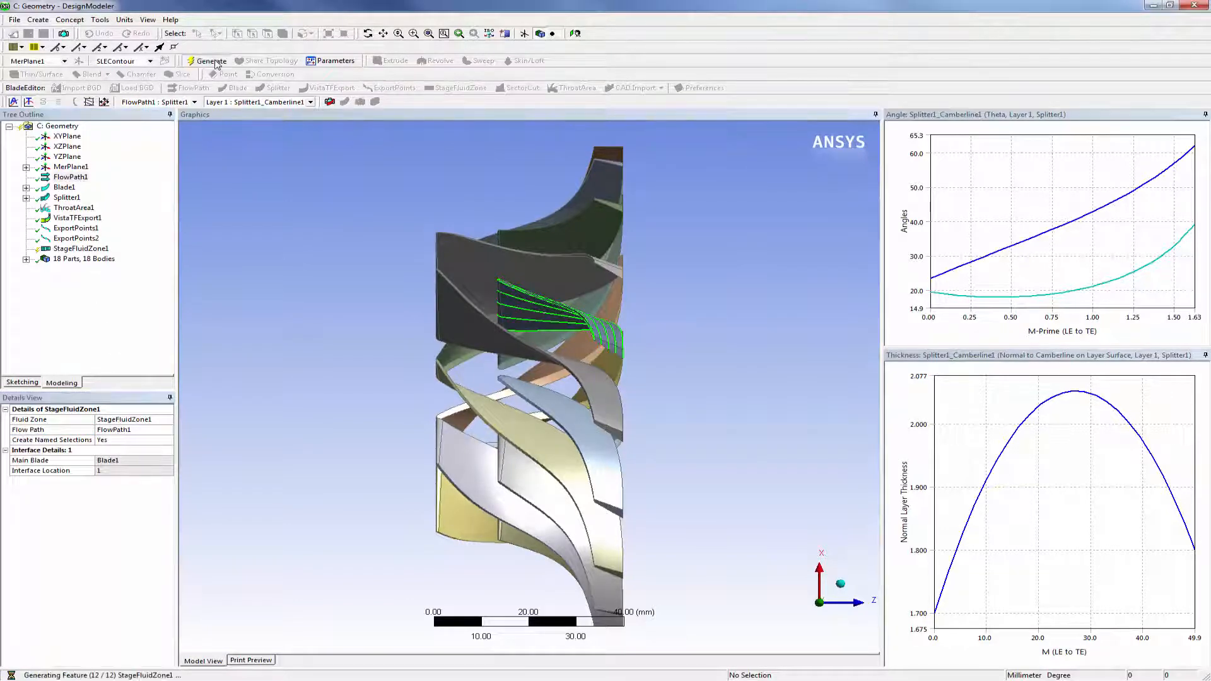
{"action": "left_click", "coordinate": [367, 273]}
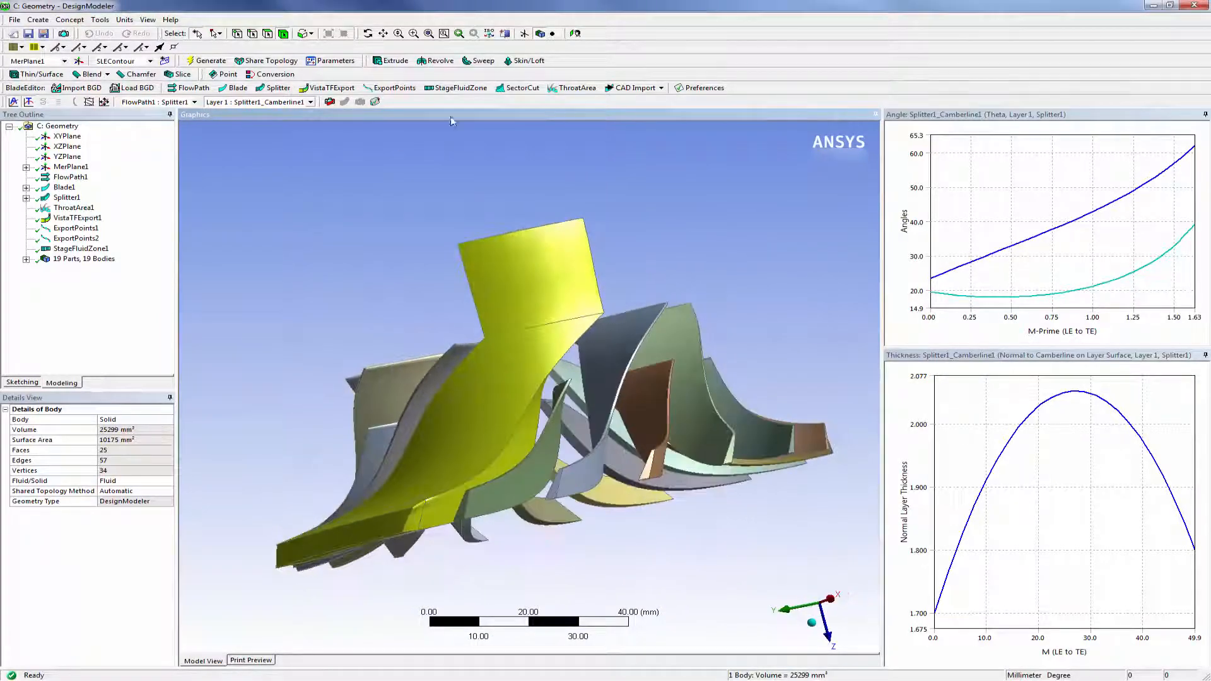
{"action": "left_click", "coordinate": [575, 33]}
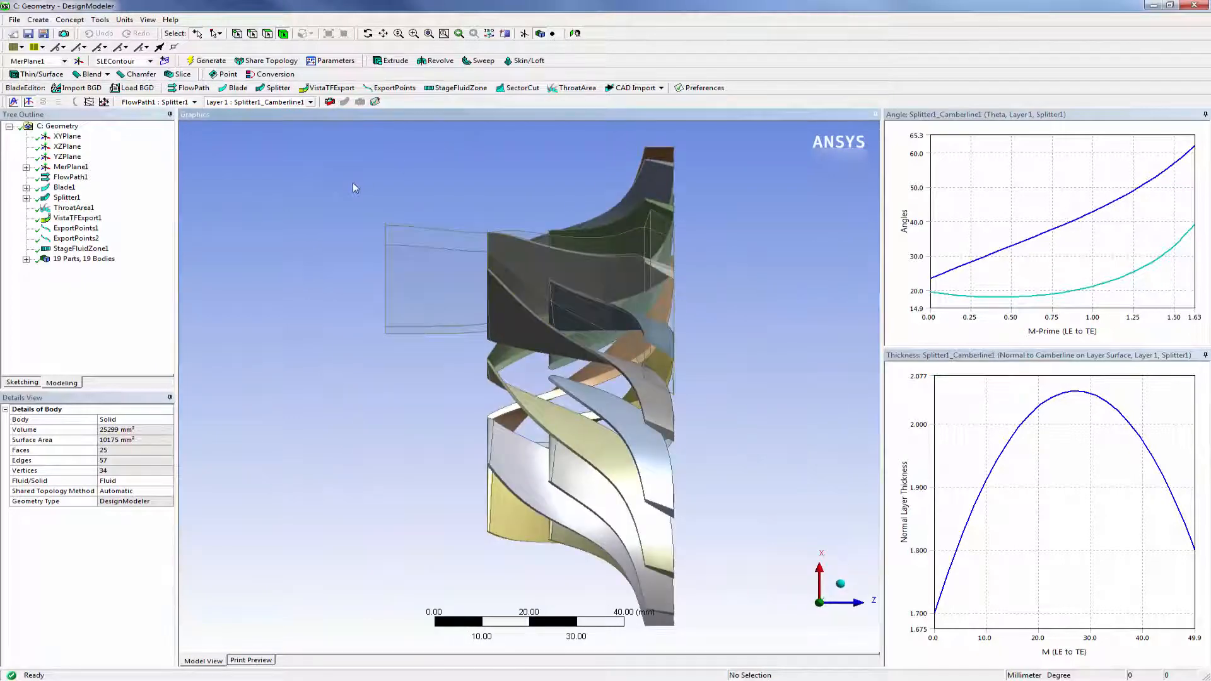
Step: Add a new sketch named Hub2 on MerPlane1 and switch to sketching mode
{"action": "left_click", "coordinate": [71, 168]}
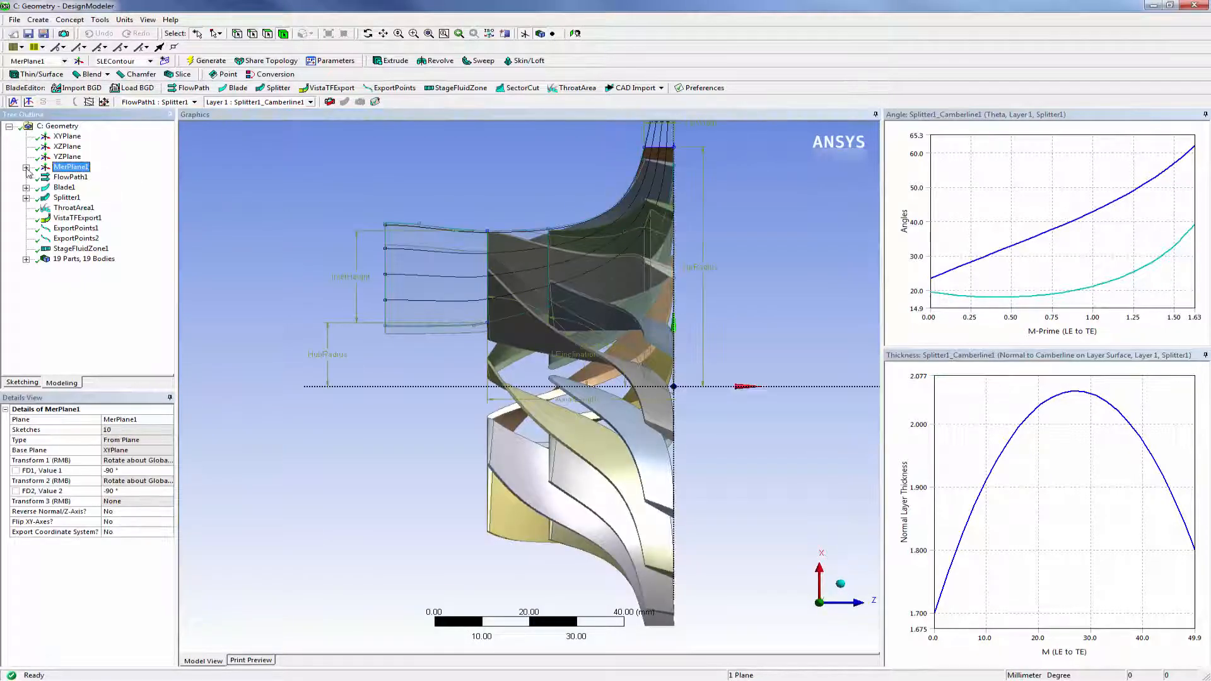
{"action": "left_click", "coordinate": [26, 168]}
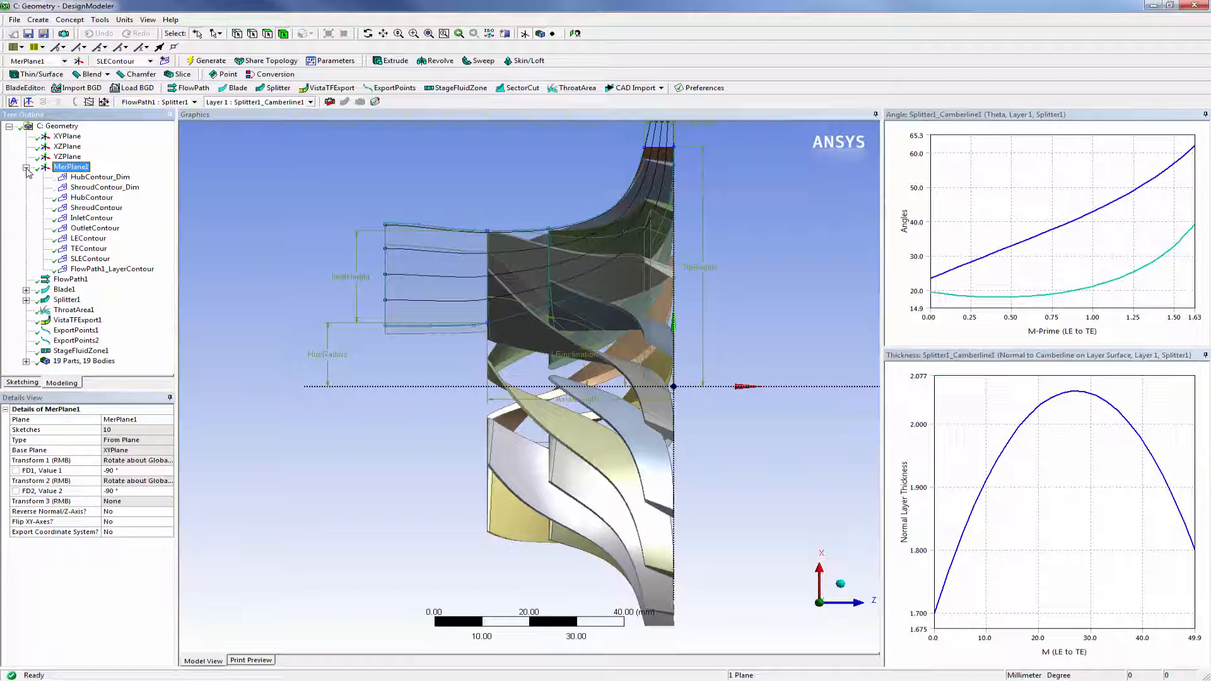
{"action": "left_click", "coordinate": [165, 61]}
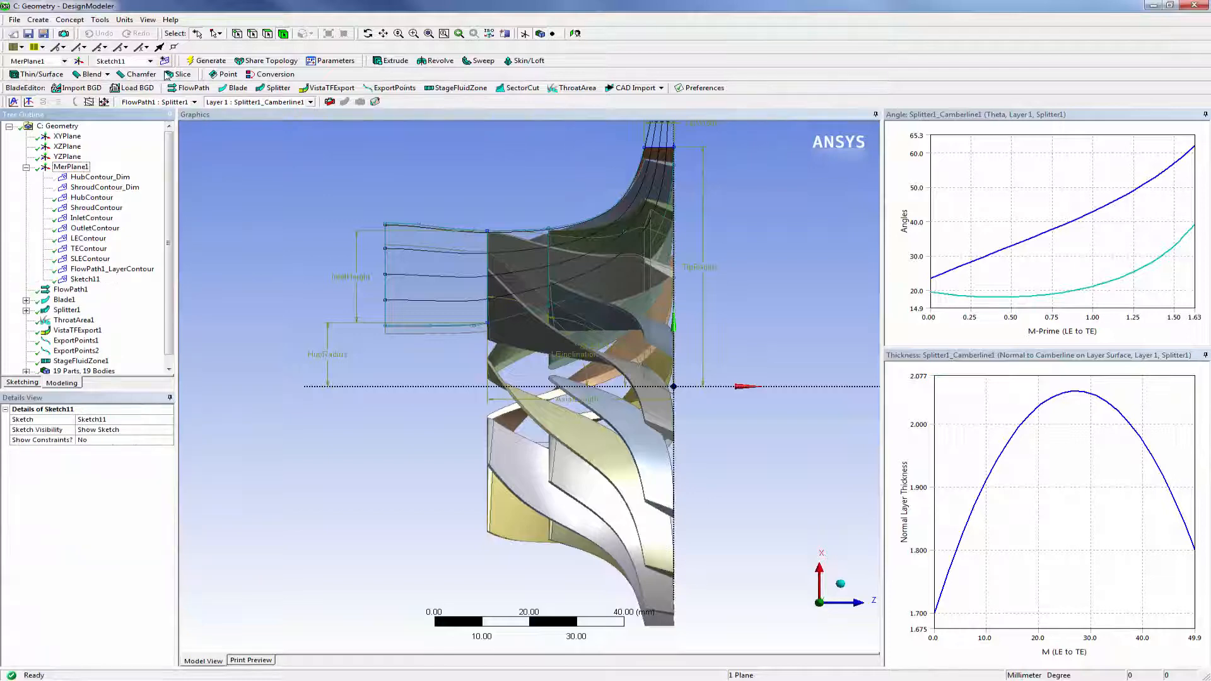
{"action": "left_click", "coordinate": [138, 419]}
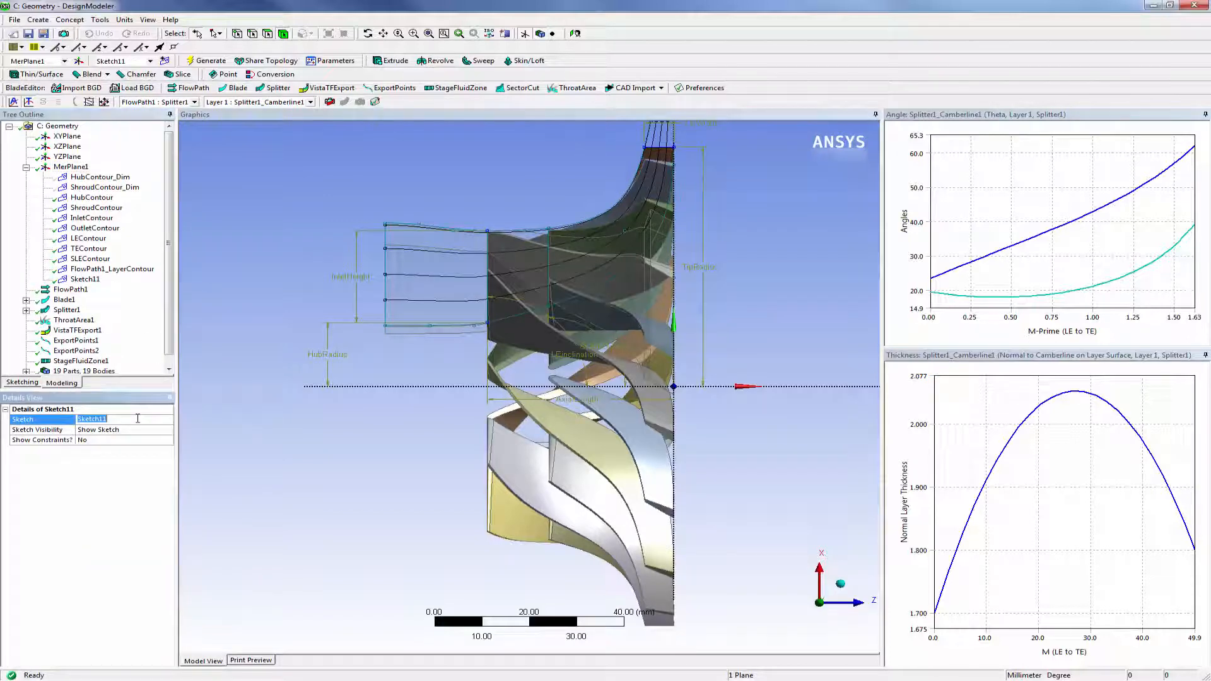
{"action": "key", "text": "Return"}
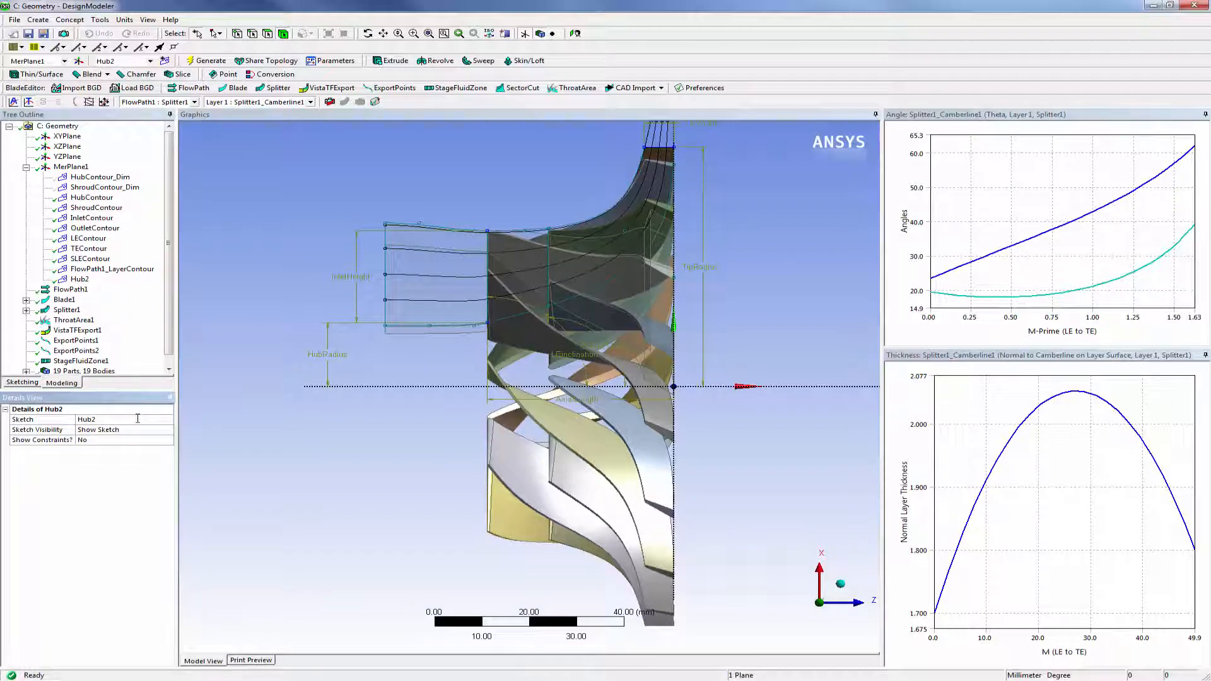
{"action": "left_click", "coordinate": [30, 382]}
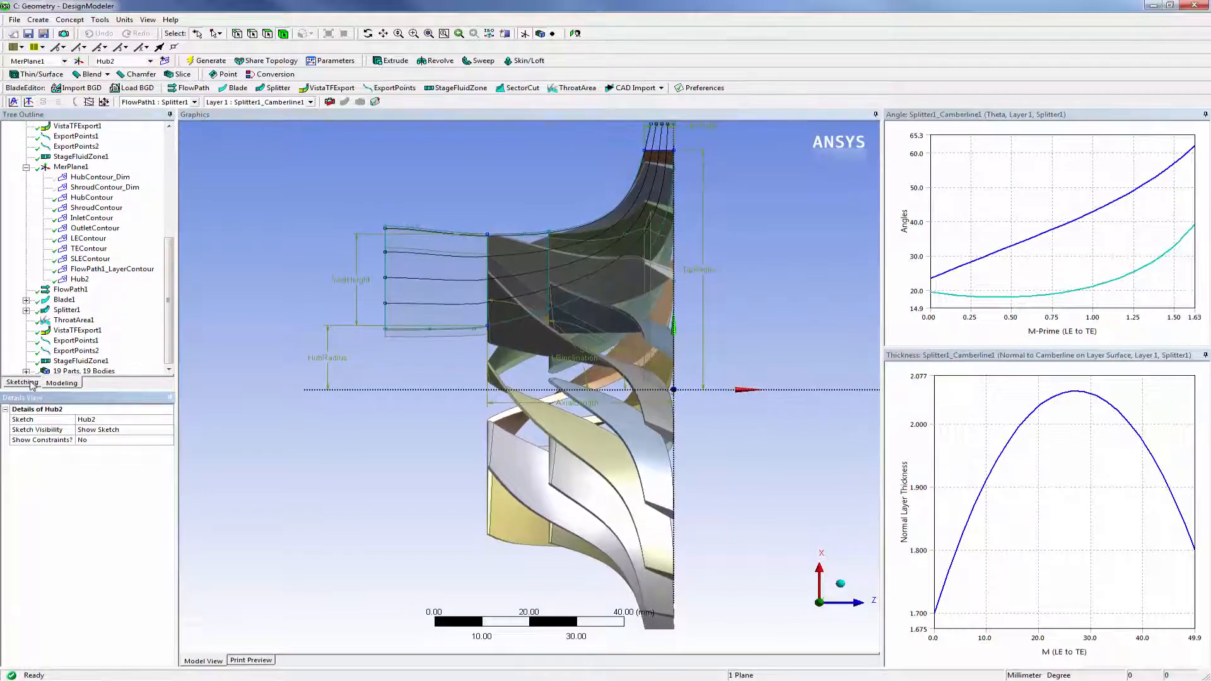
Step: Duplicate the two hub contour splines and the outlet hub line from the HubContour sketch into the Hub2 sketch
{"action": "left_click", "coordinate": [58, 333]}
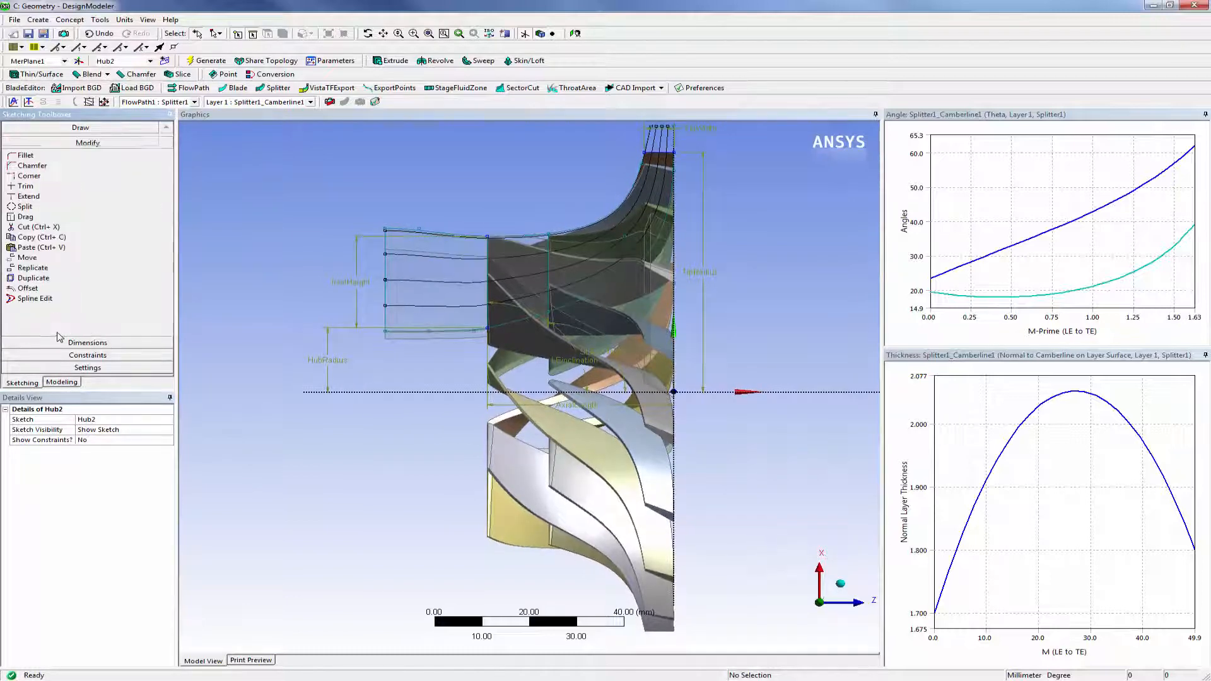
{"action": "left_click", "coordinate": [33, 277]}
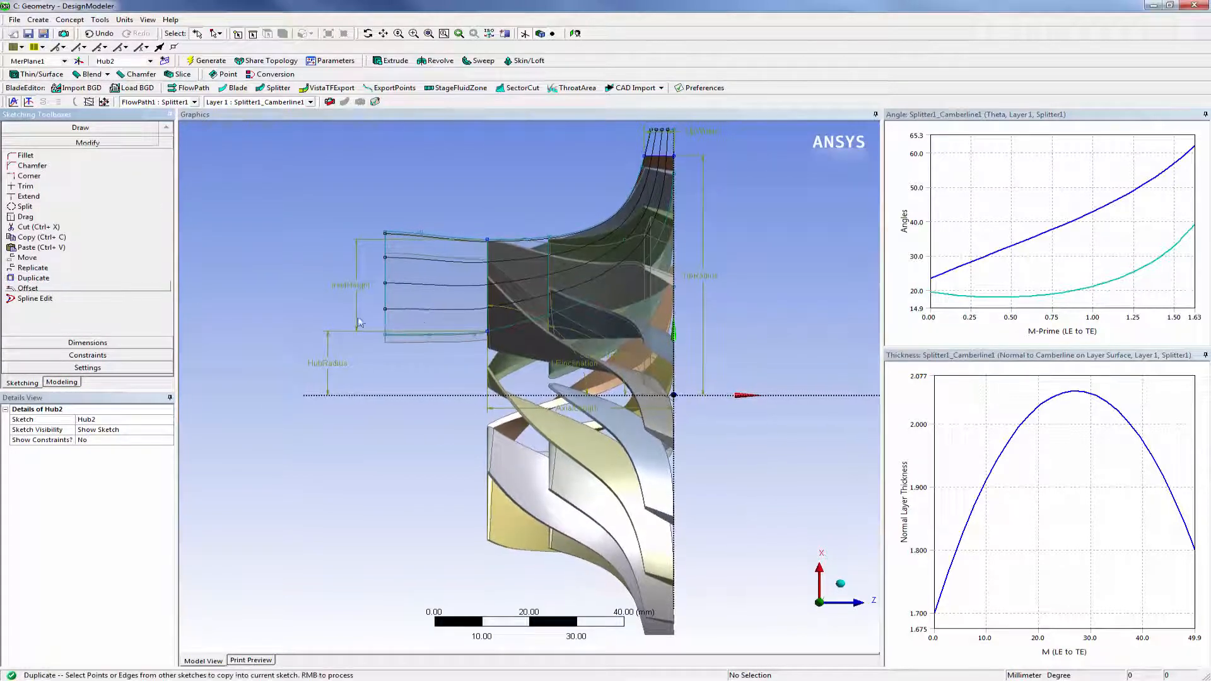
{"action": "left_click", "coordinate": [437, 337]}
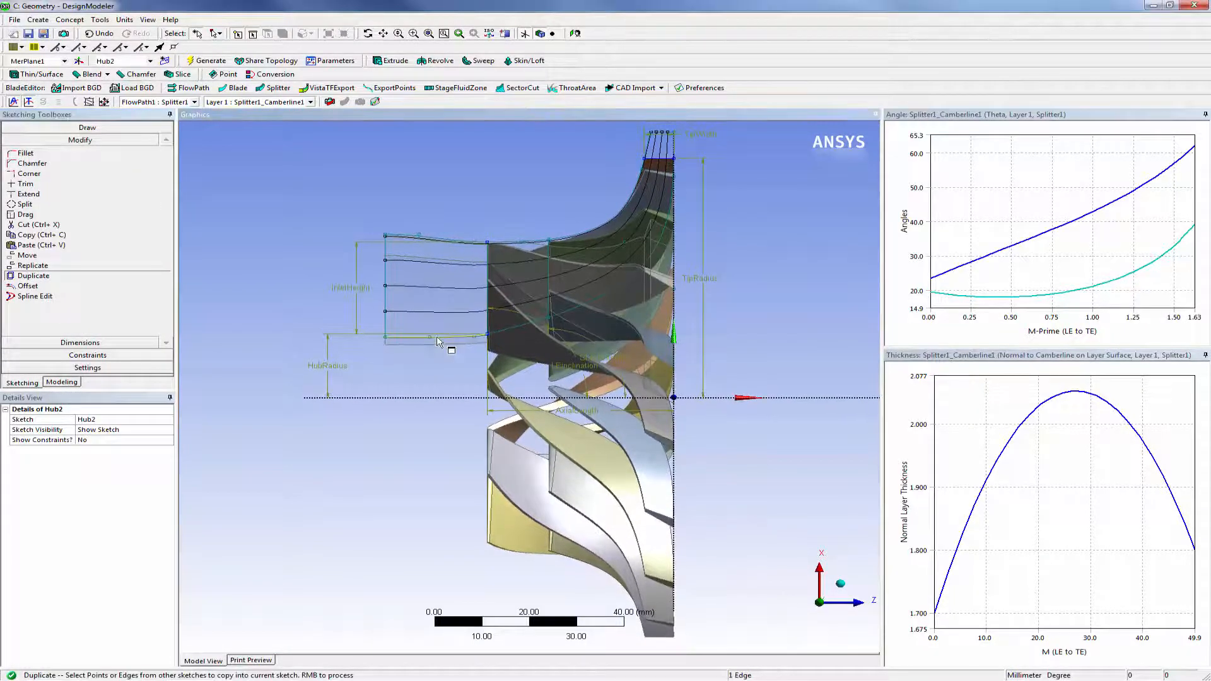
{"action": "left_click", "coordinate": [504, 333], "text": "ctrl"}
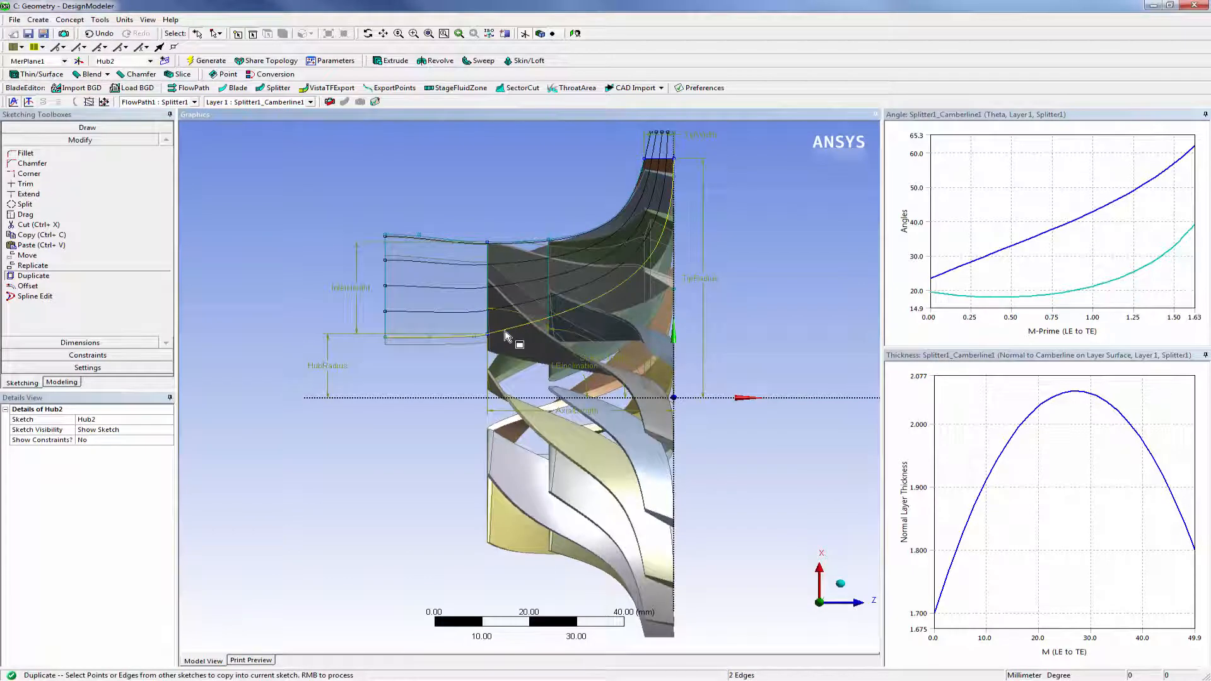
{"action": "right_click", "coordinate": [675, 154]}
{"action": "left_click", "coordinate": [694, 167]}
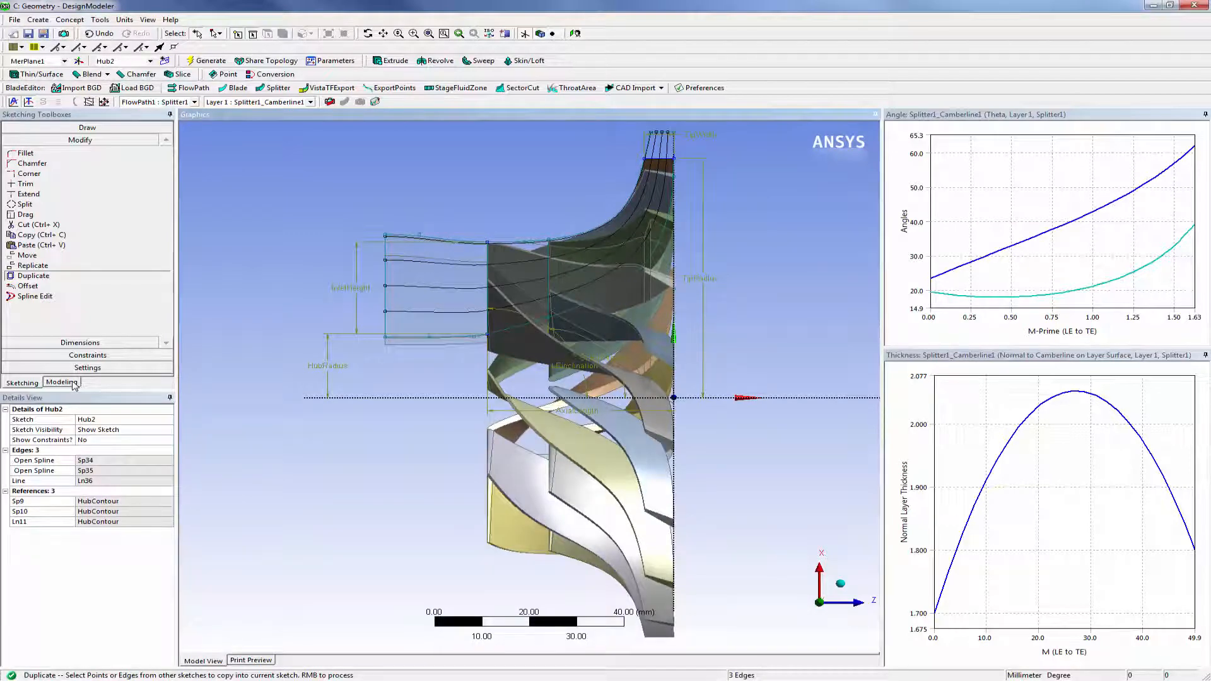
Step: Enable global auto constraints in addition to the cursor constraints for sketching in Hub2
{"action": "left_click", "coordinate": [86, 355]}
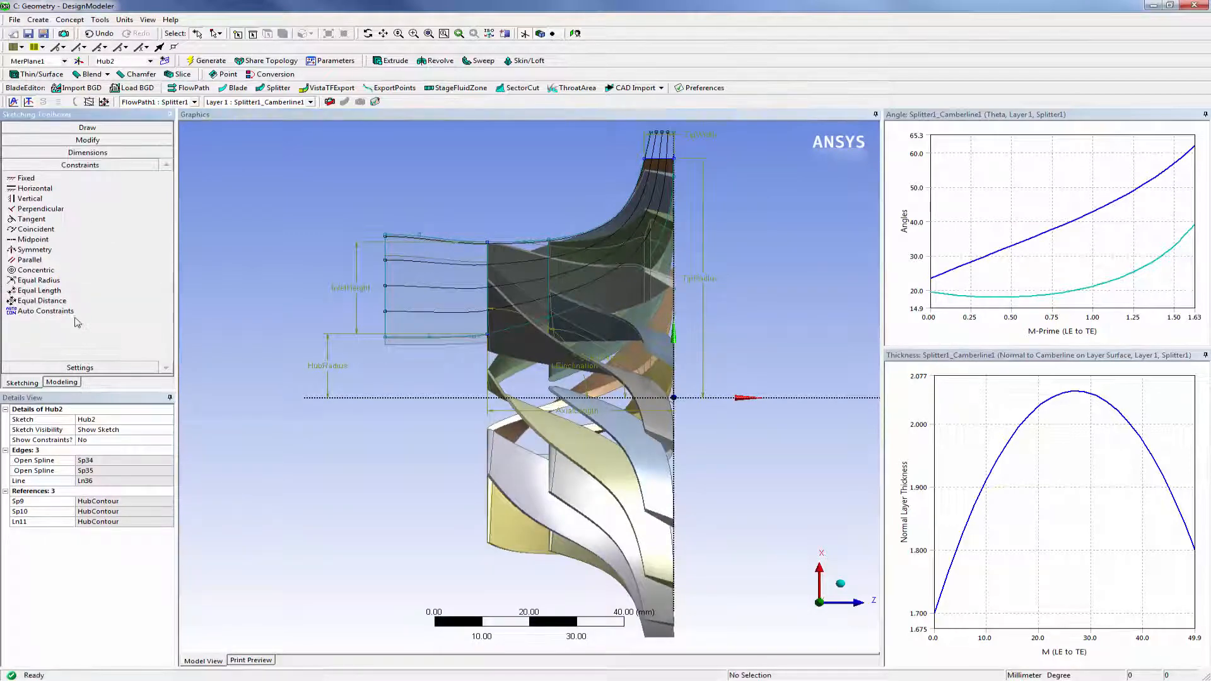
{"action": "left_click", "coordinate": [89, 312]}
{"action": "left_click", "coordinate": [128, 311]}
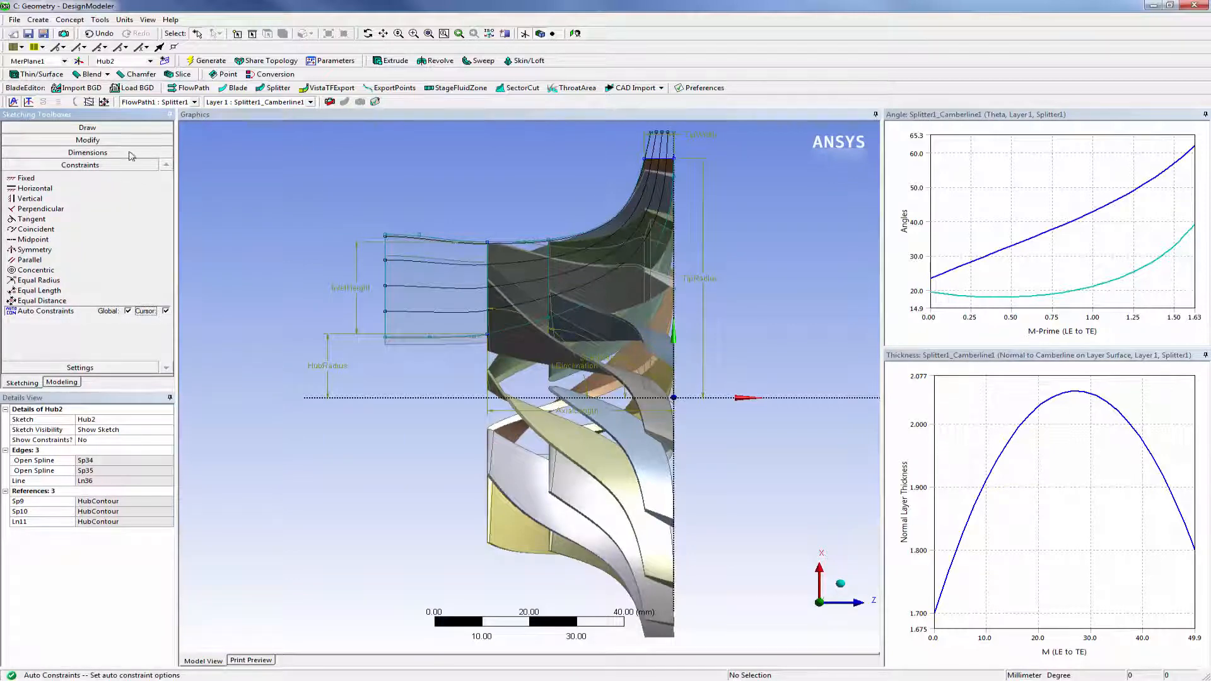
Step: Close the Hub2 profile with a polyline from the inlet hub end, above the rotation axis, past the back face and up to the outlet, and generate it
{"action": "left_click", "coordinate": [126, 129]}
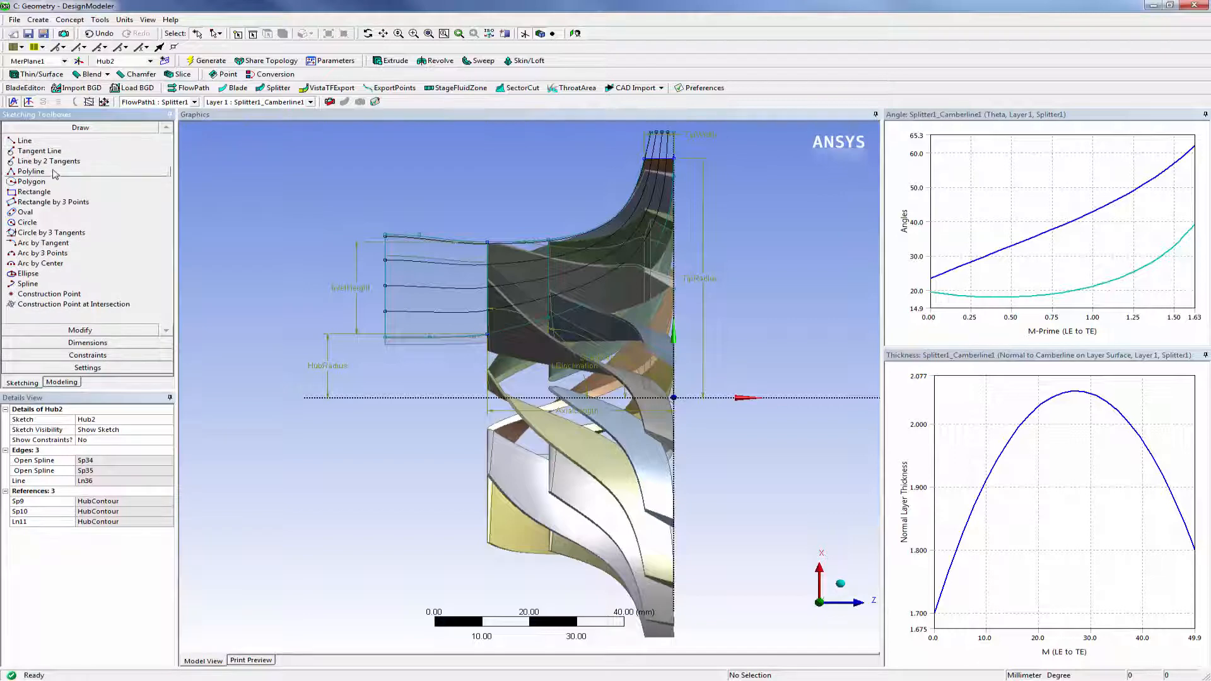
{"action": "left_click", "coordinate": [52, 173]}
{"action": "left_click", "coordinate": [385, 335]}
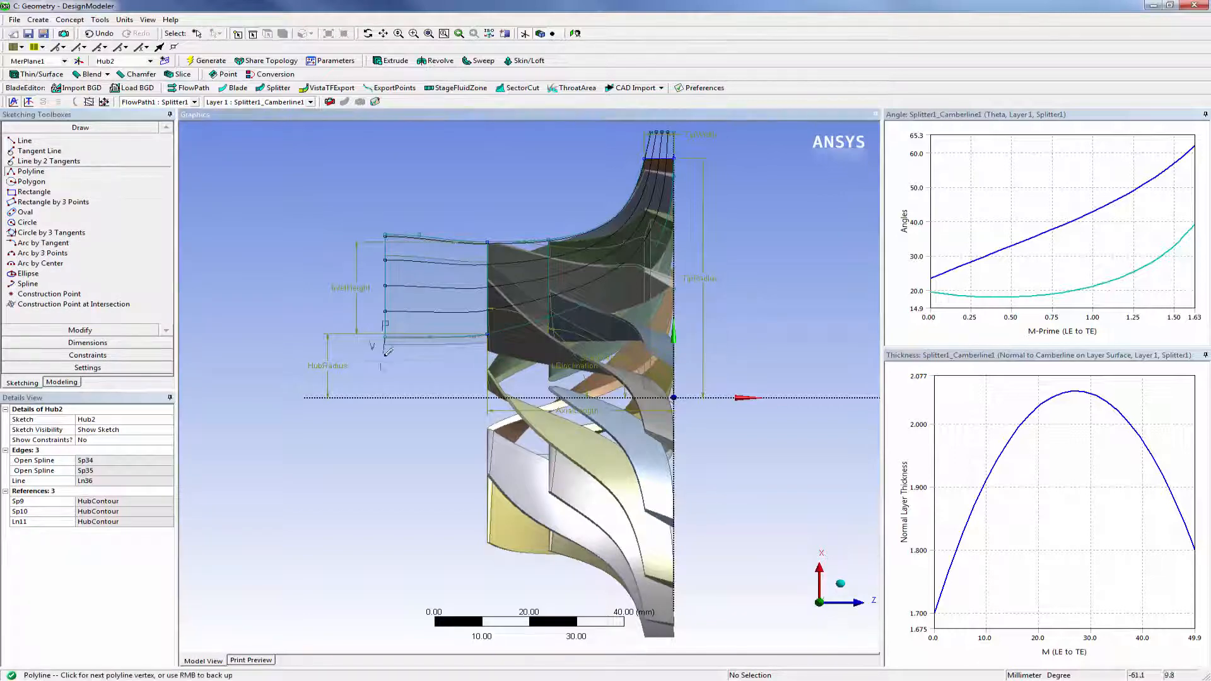
{"action": "left_click", "coordinate": [386, 368]}
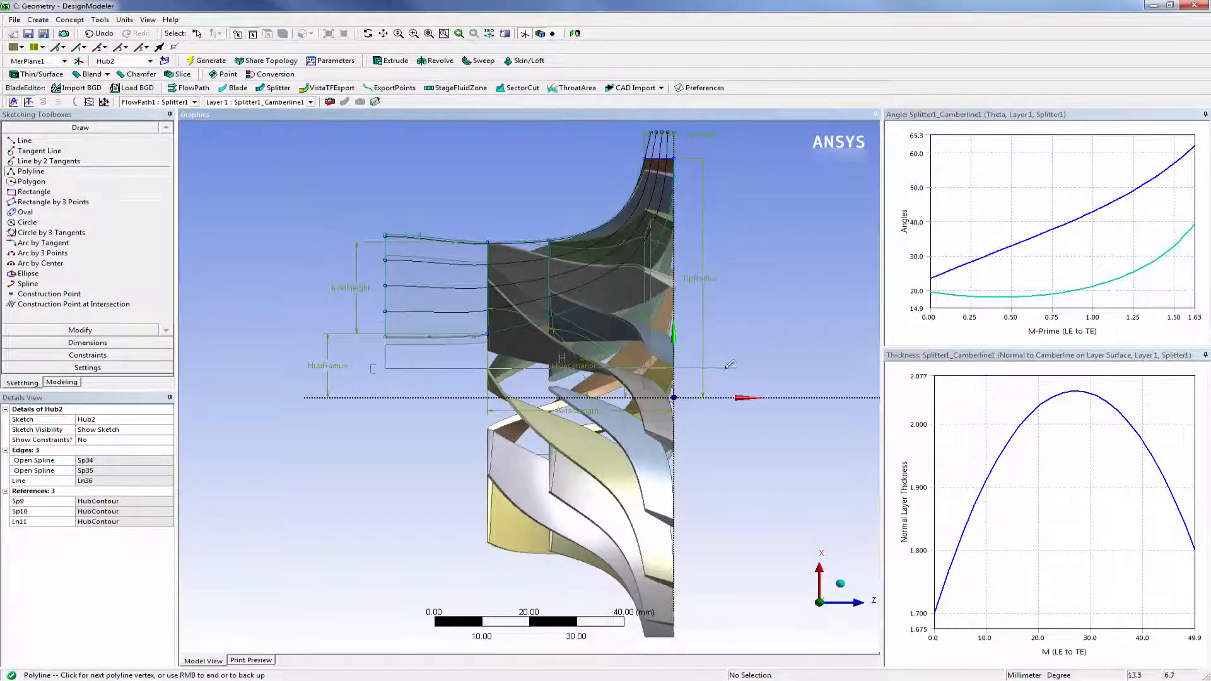
{"action": "left_click", "coordinate": [698, 368]}
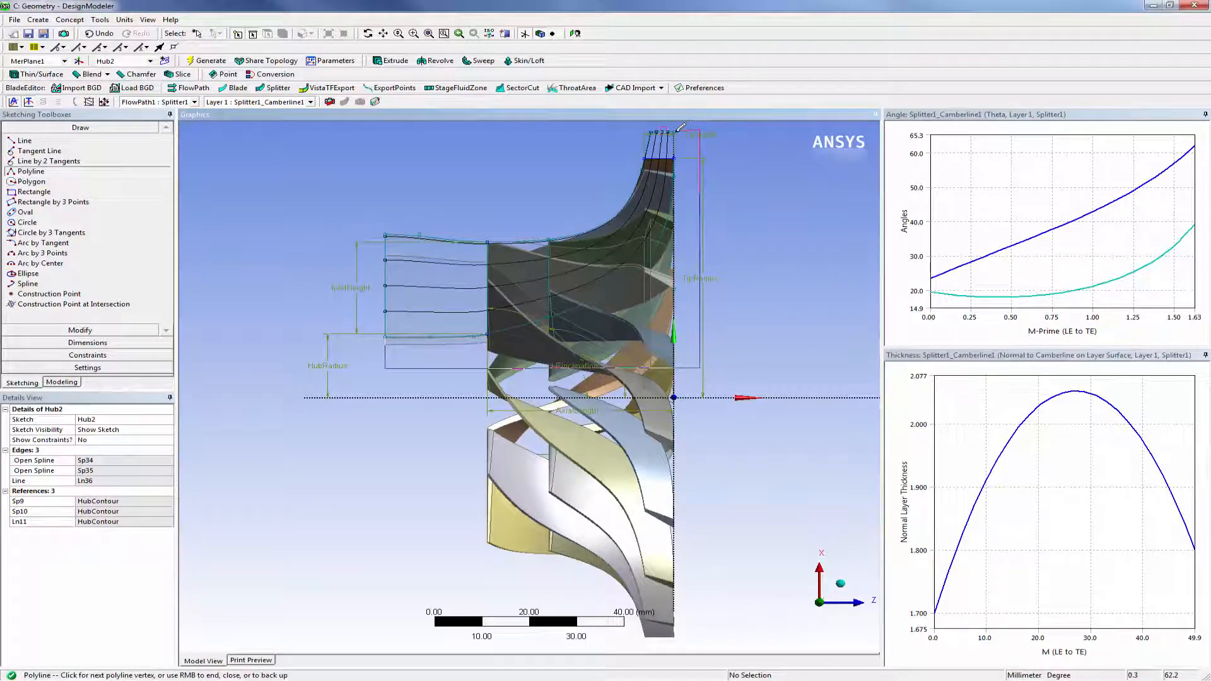
{"action": "right_click", "coordinate": [727, 126]}
{"action": "left_click", "coordinate": [755, 140]}
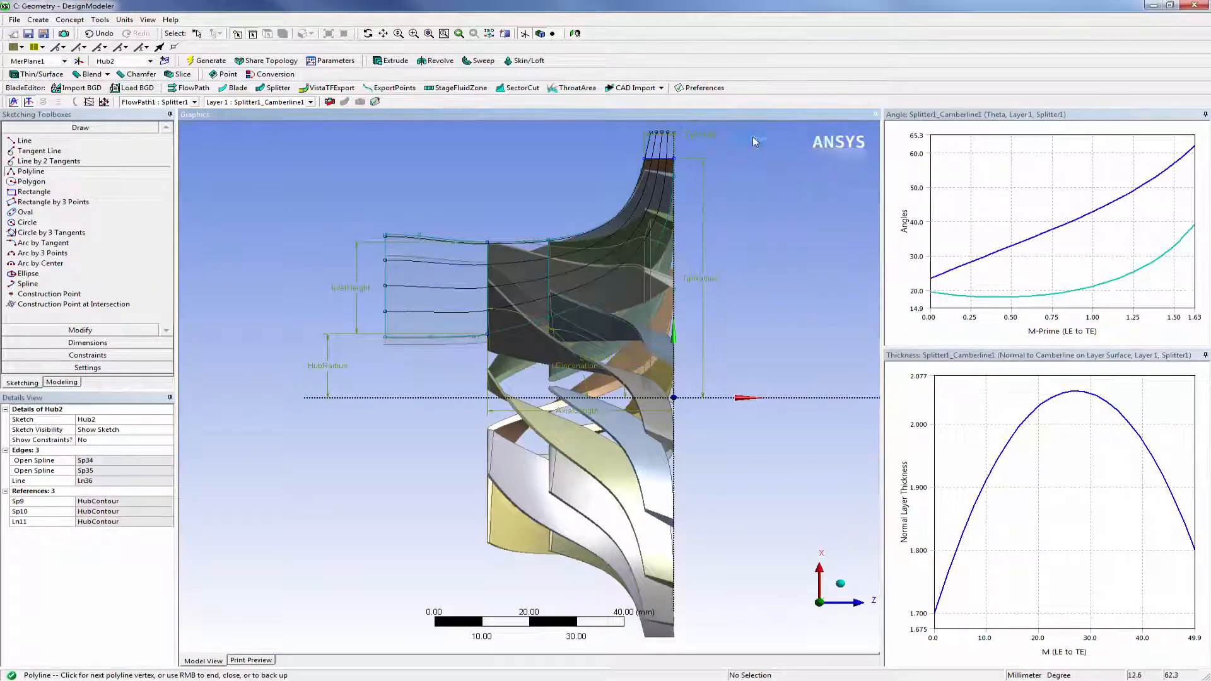
{"action": "left_click", "coordinate": [206, 62]}
{"action": "left_click", "coordinate": [68, 385]}
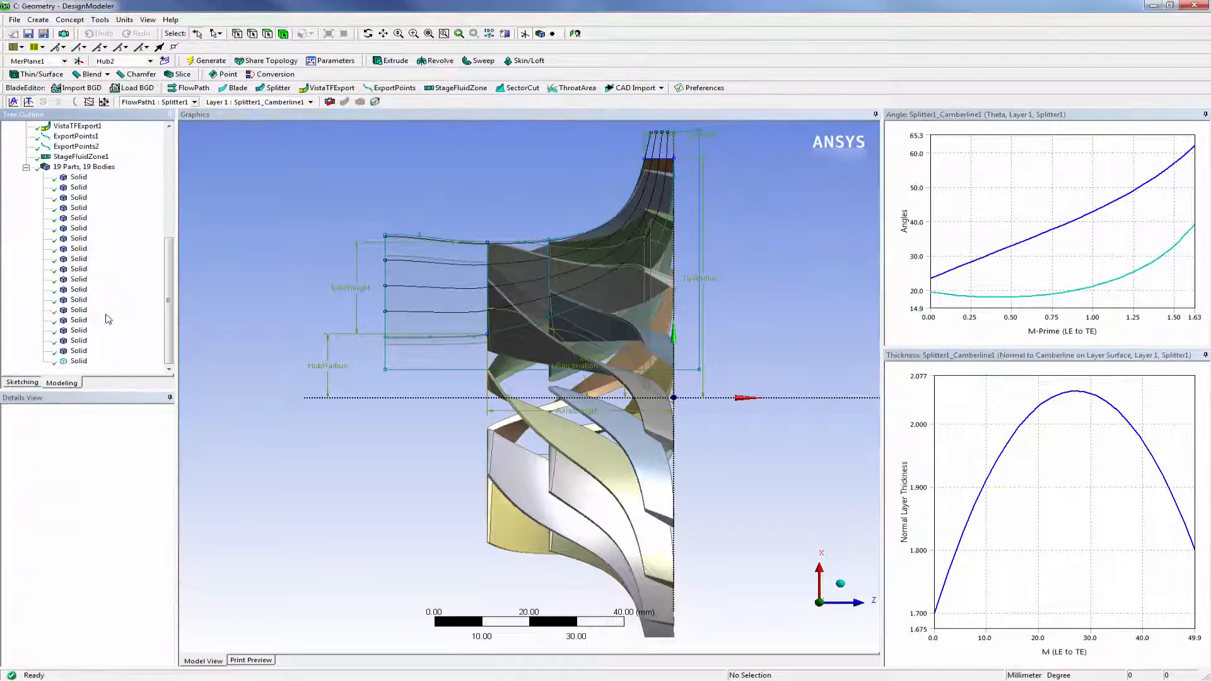
Step: Create a sector cut with Blade1 as its blade and Hub2 as its sketch, keep the Transitional flow type, and generate it
{"action": "left_click", "coordinate": [80, 279]}
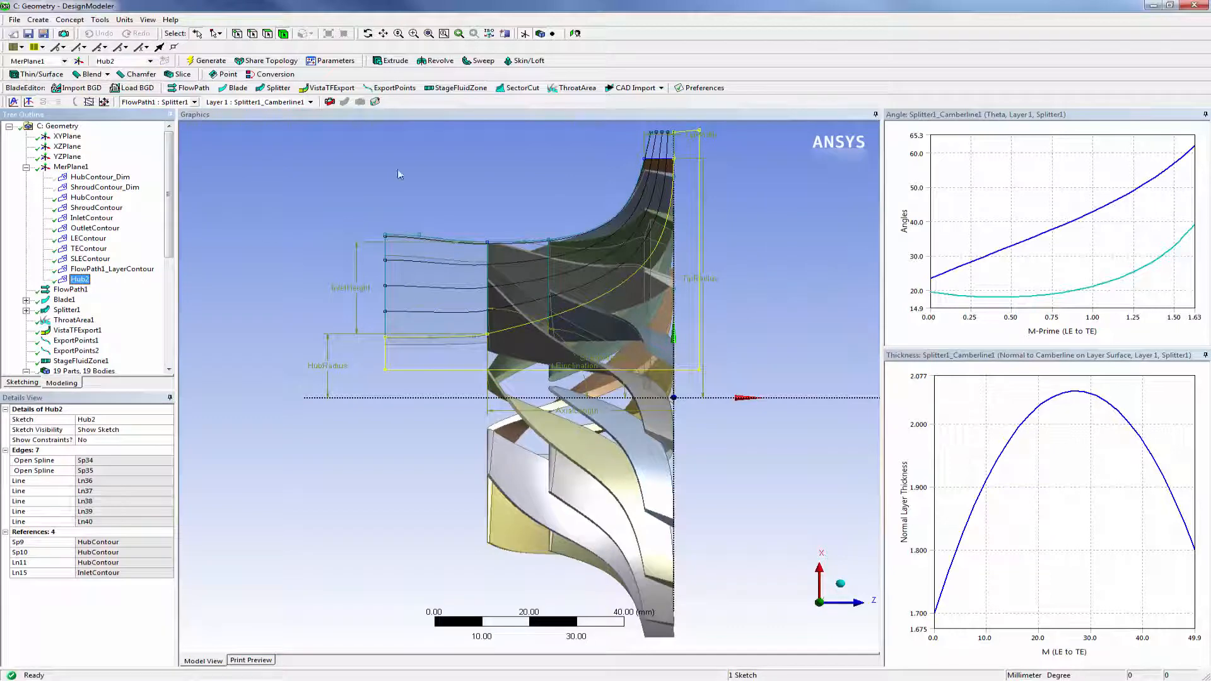
{"action": "left_click", "coordinate": [518, 87]}
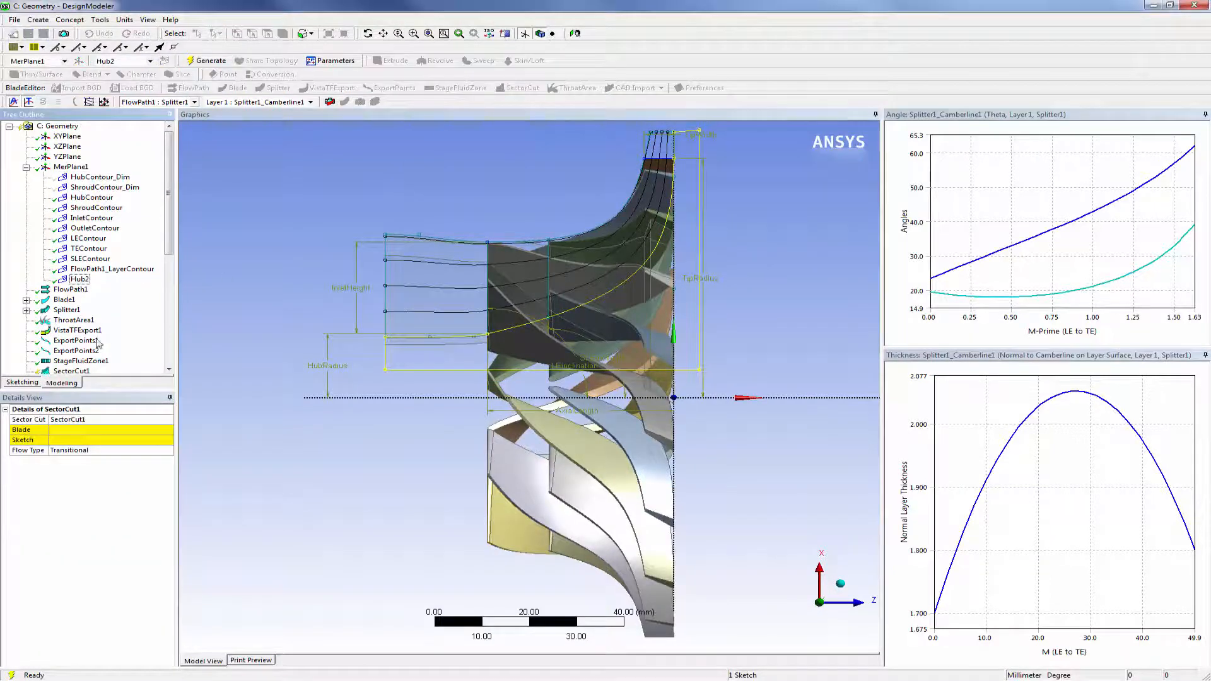
{"action": "left_click", "coordinate": [64, 431]}
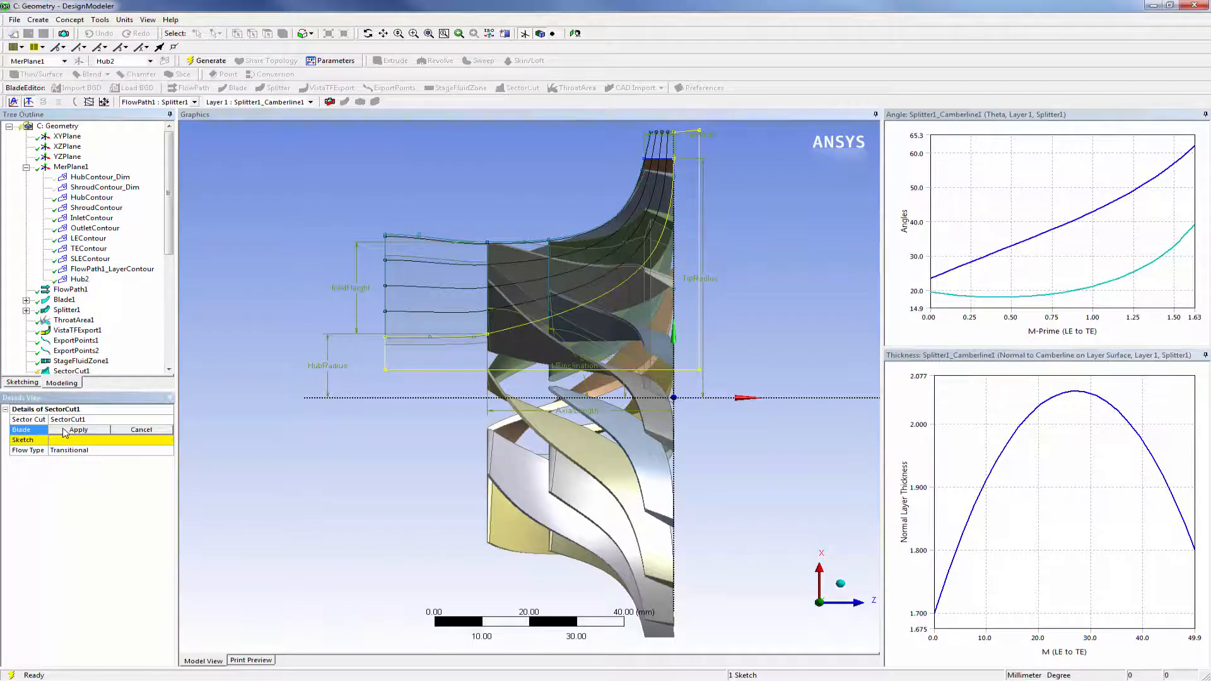
{"action": "left_click", "coordinate": [64, 299]}
{"action": "left_click", "coordinate": [78, 429]}
{"action": "left_click", "coordinate": [81, 443]}
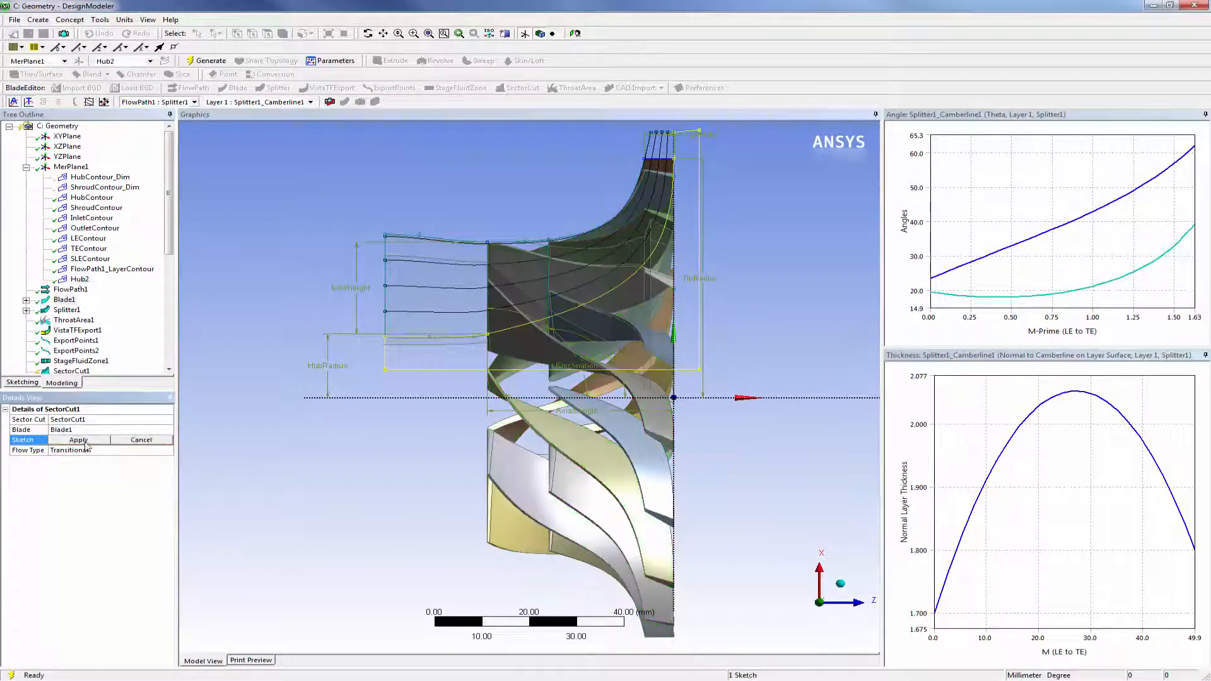
{"action": "left_click", "coordinate": [79, 281]}
{"action": "left_click", "coordinate": [81, 442]}
{"action": "left_click", "coordinate": [208, 61]}
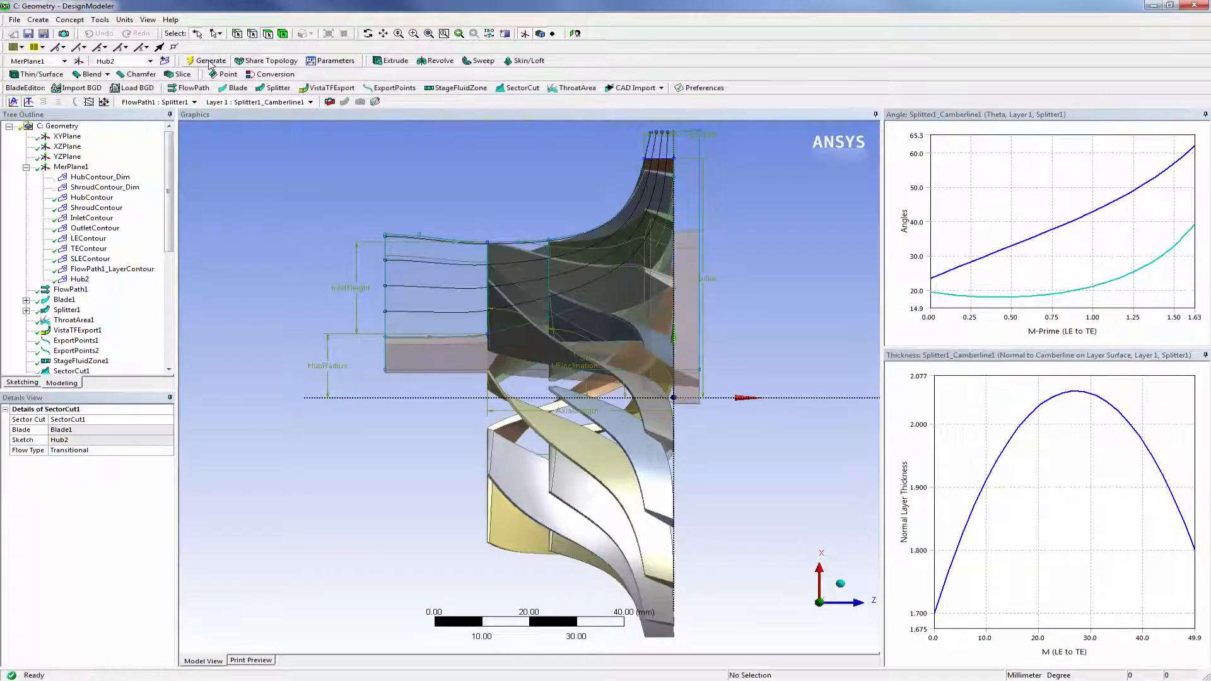
Step: Hide the plane sketches and inspect the solid hub sector body from several angles, finishing in the meridional view
{"action": "left_click", "coordinate": [524, 34]}
{"action": "left_click", "coordinate": [282, 34]}
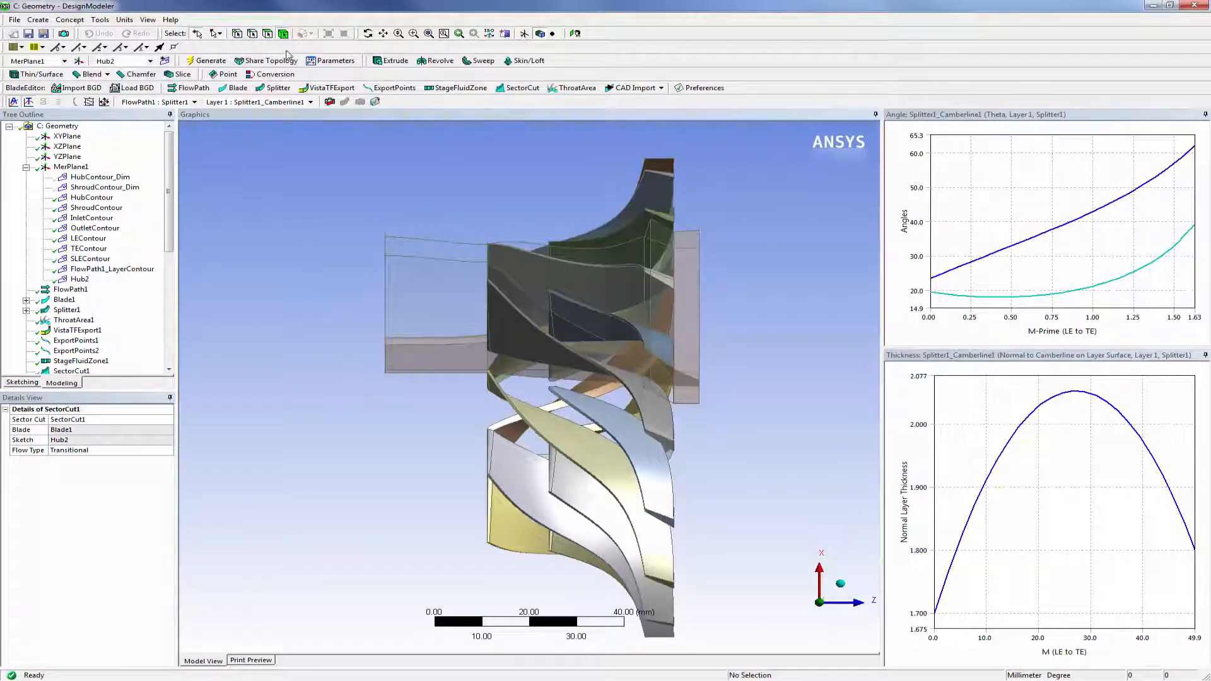
{"action": "left_click", "coordinate": [417, 357]}
{"action": "middle_click_drag", "start_coordinate": [417, 357], "coordinate": [418, 358]}
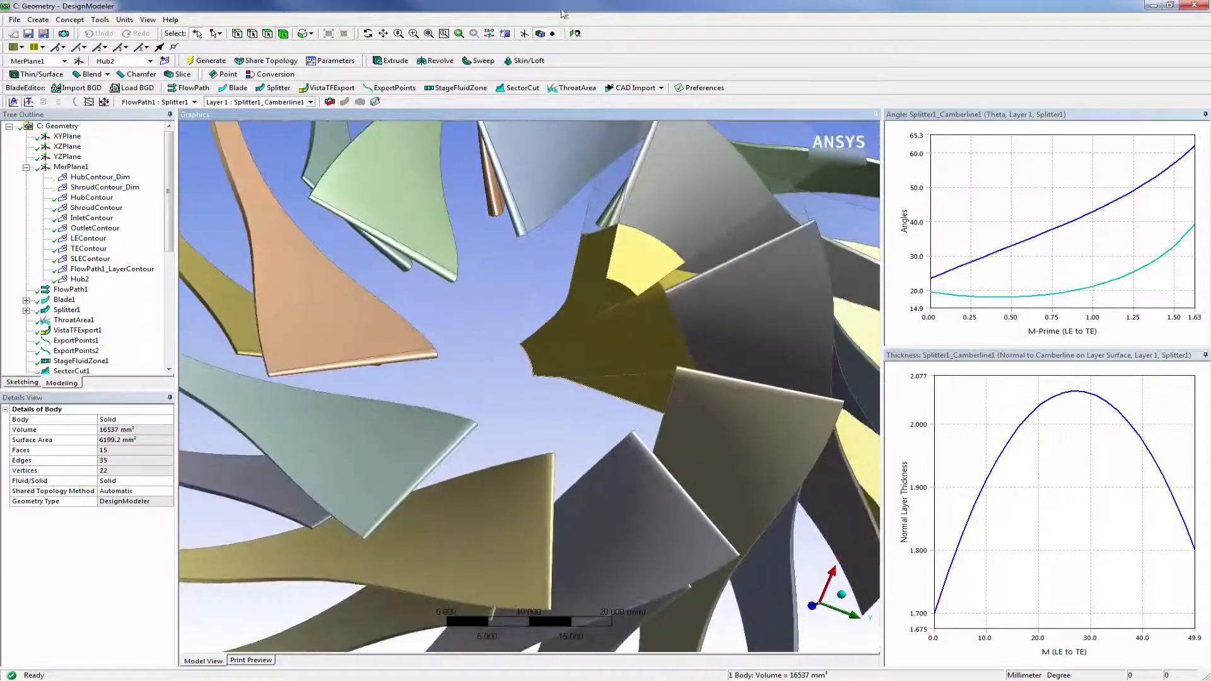
{"action": "left_click", "coordinate": [574, 33]}
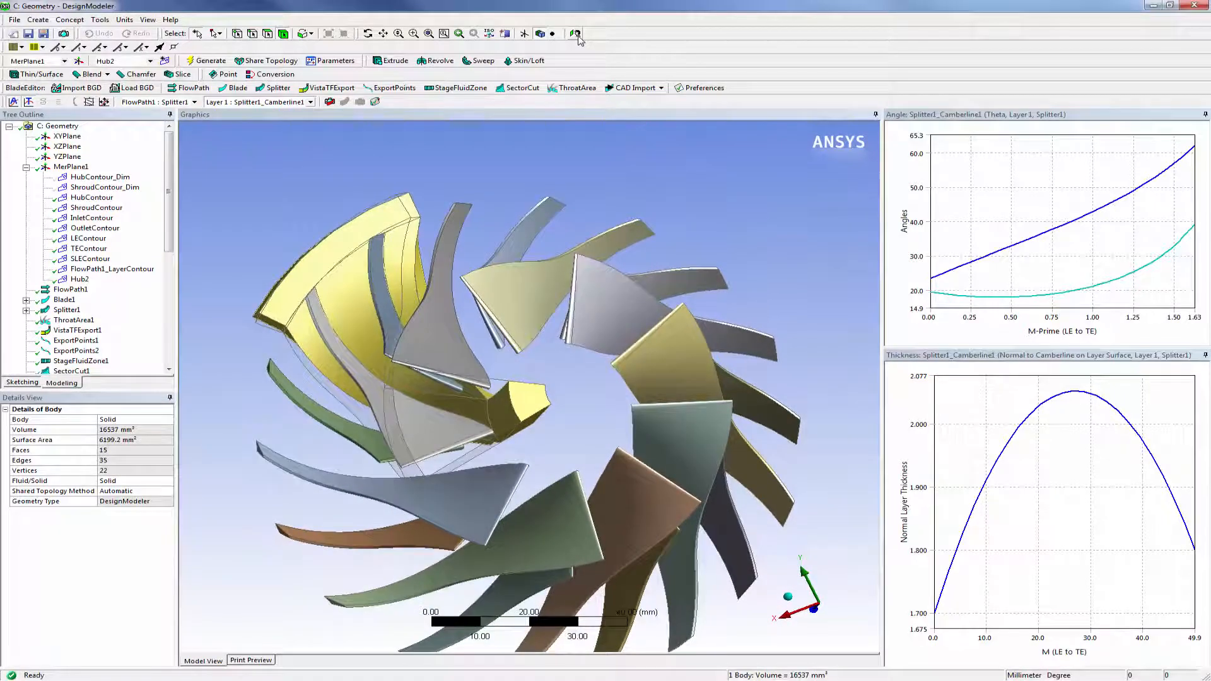
{"action": "left_click", "coordinate": [576, 34]}
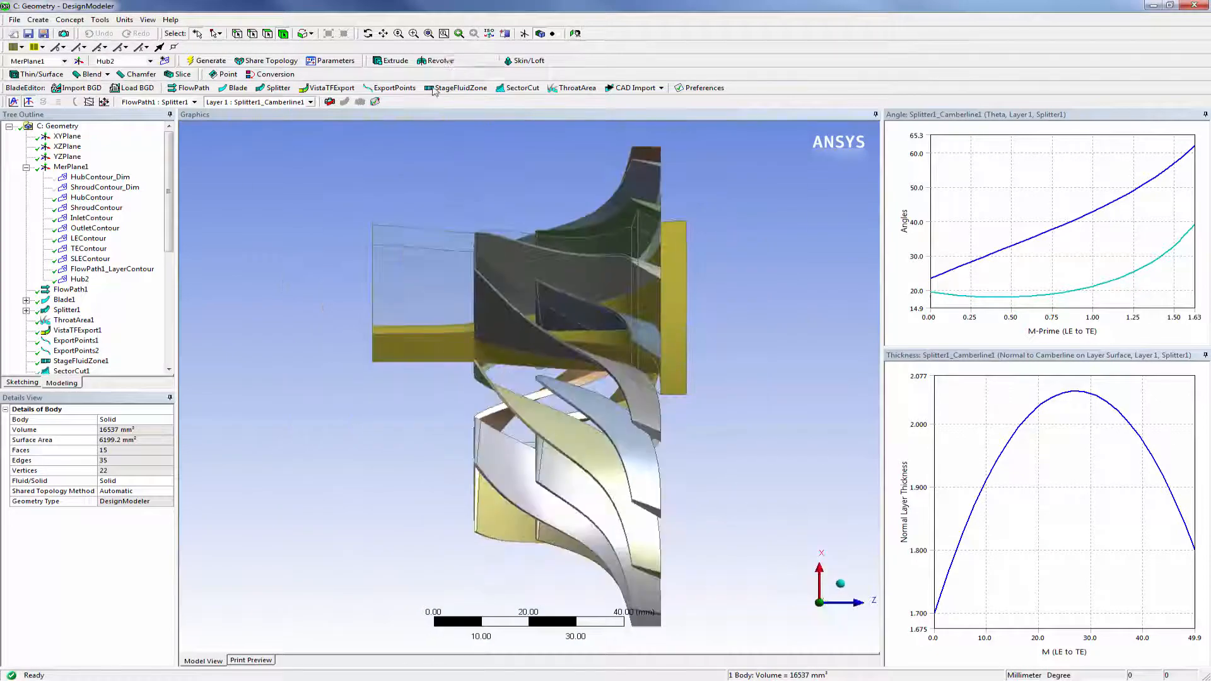
{"action": "left_click", "coordinate": [198, 192]}
Step: Examine the ThroatArea1 areas and layer lengths for the blade and splitter passages, and close the geometry editor
{"action": "left_click_drag", "start_coordinate": [169, 201], "coordinate": [170, 295]}
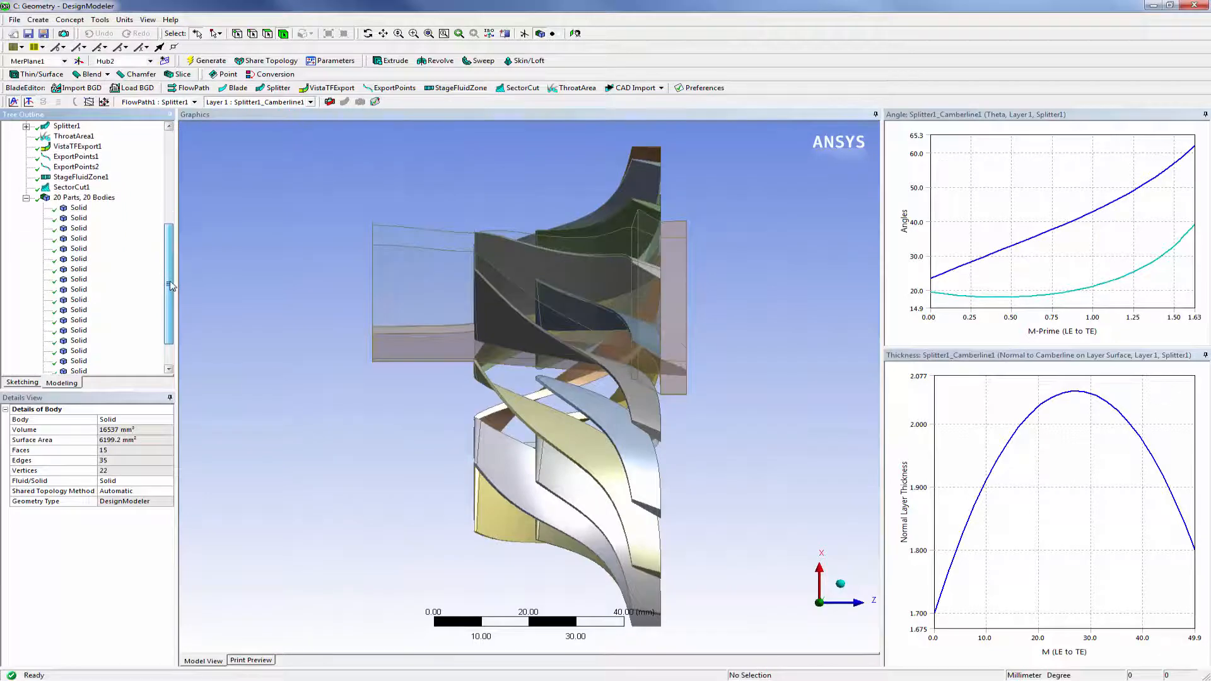
{"action": "left_click", "coordinate": [75, 137]}
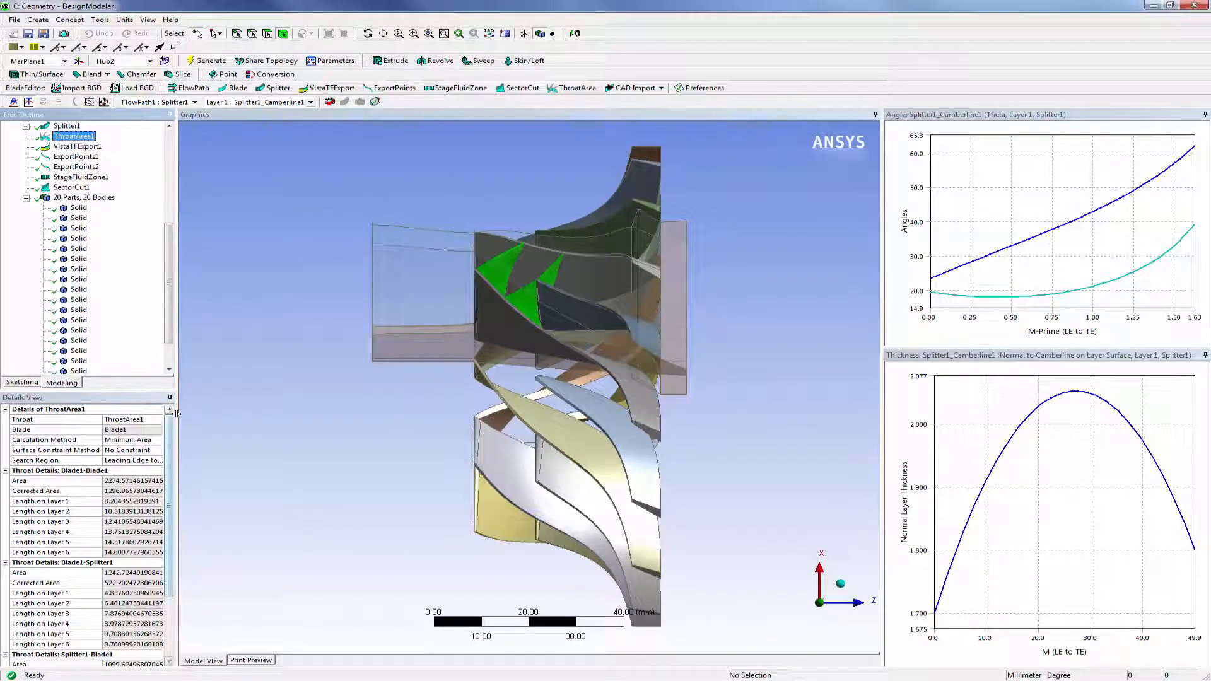
{"action": "left_click_drag", "start_coordinate": [177, 419], "coordinate": [204, 489]}
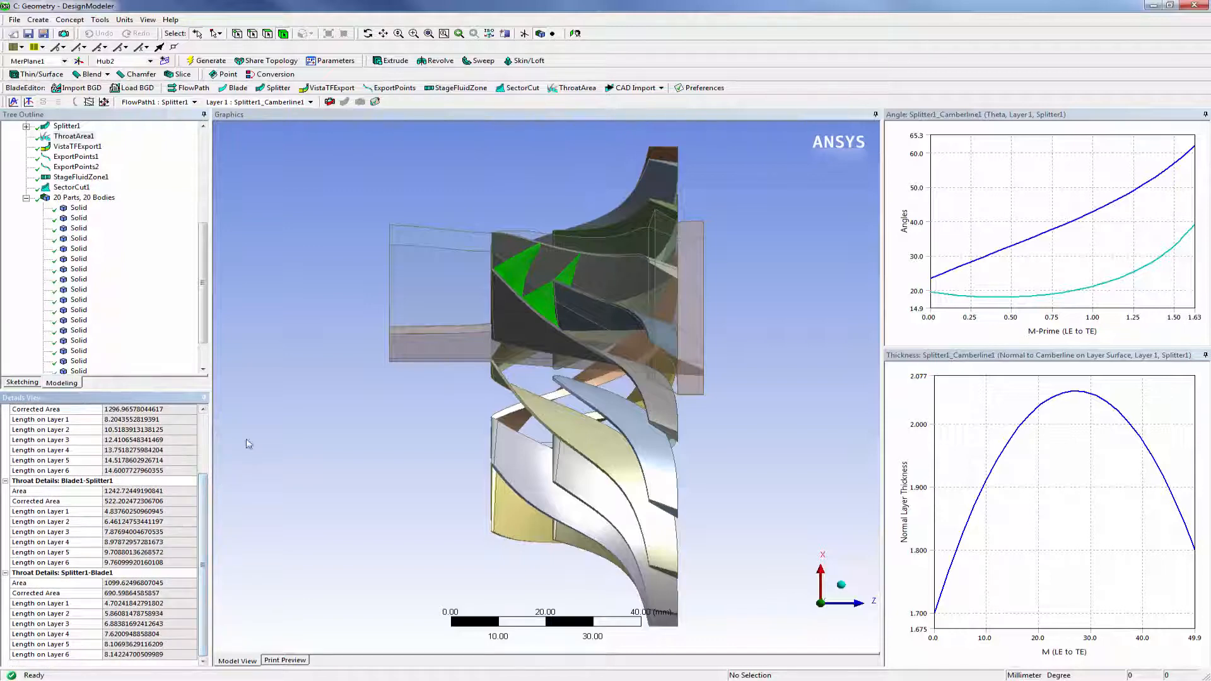
{"action": "left_click", "coordinate": [1198, 7]}
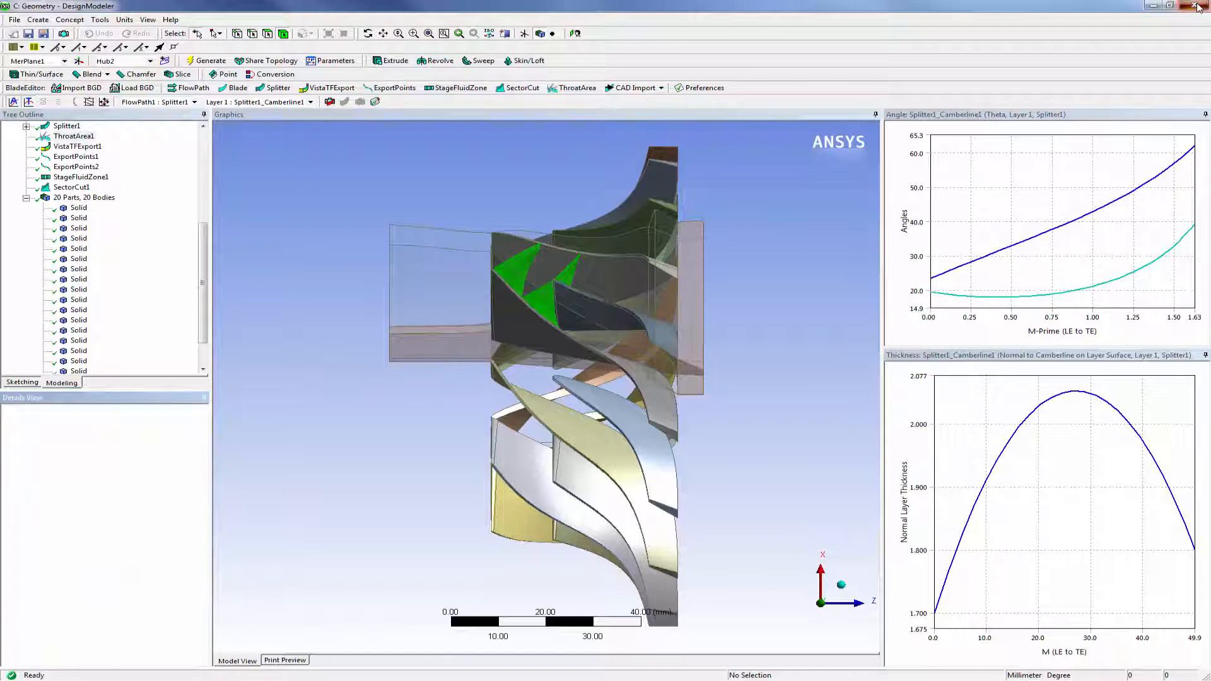